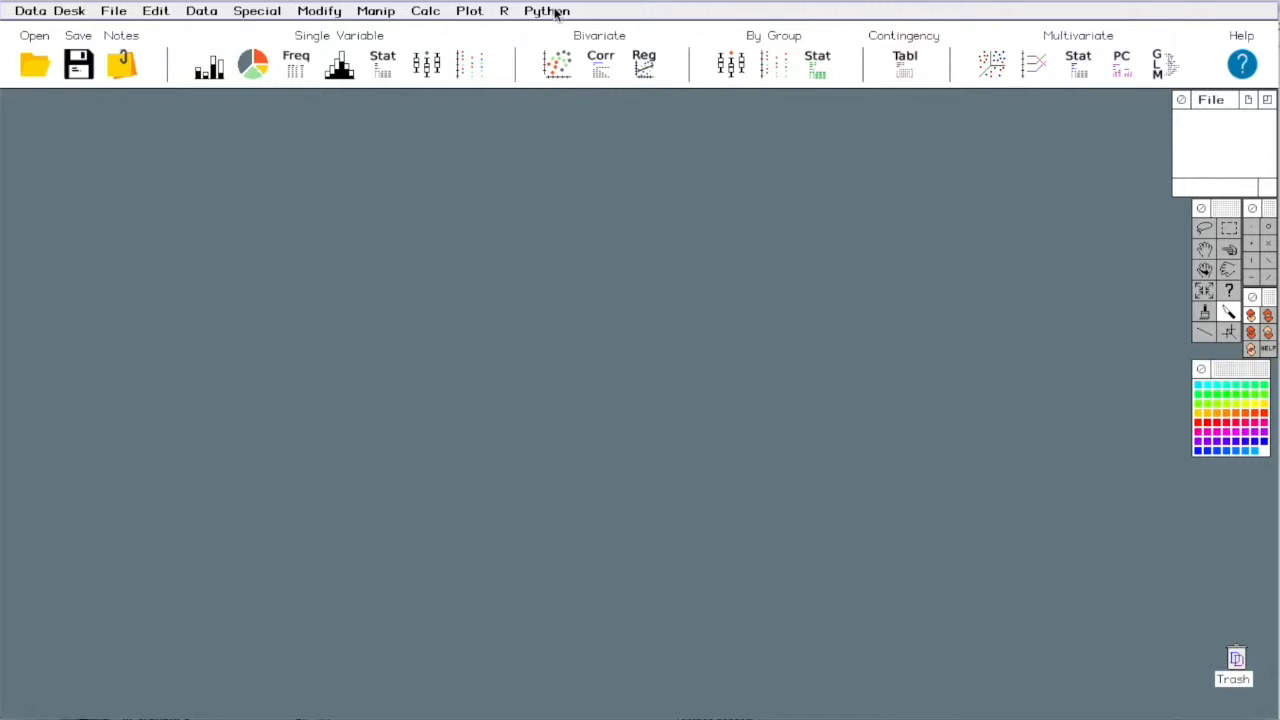
# - Open the Coasters_2015.txt data file and use its first row as the variable names
pyautogui.click(117, 12)
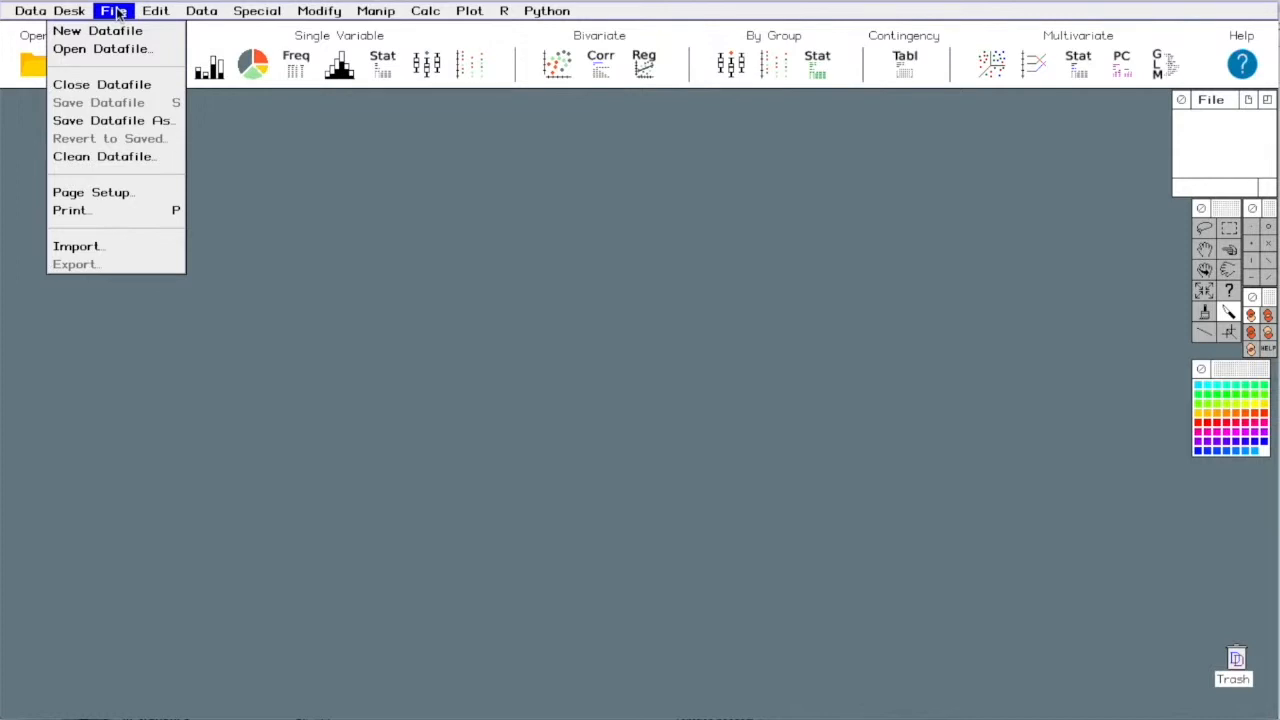
pyautogui.click(120, 52)
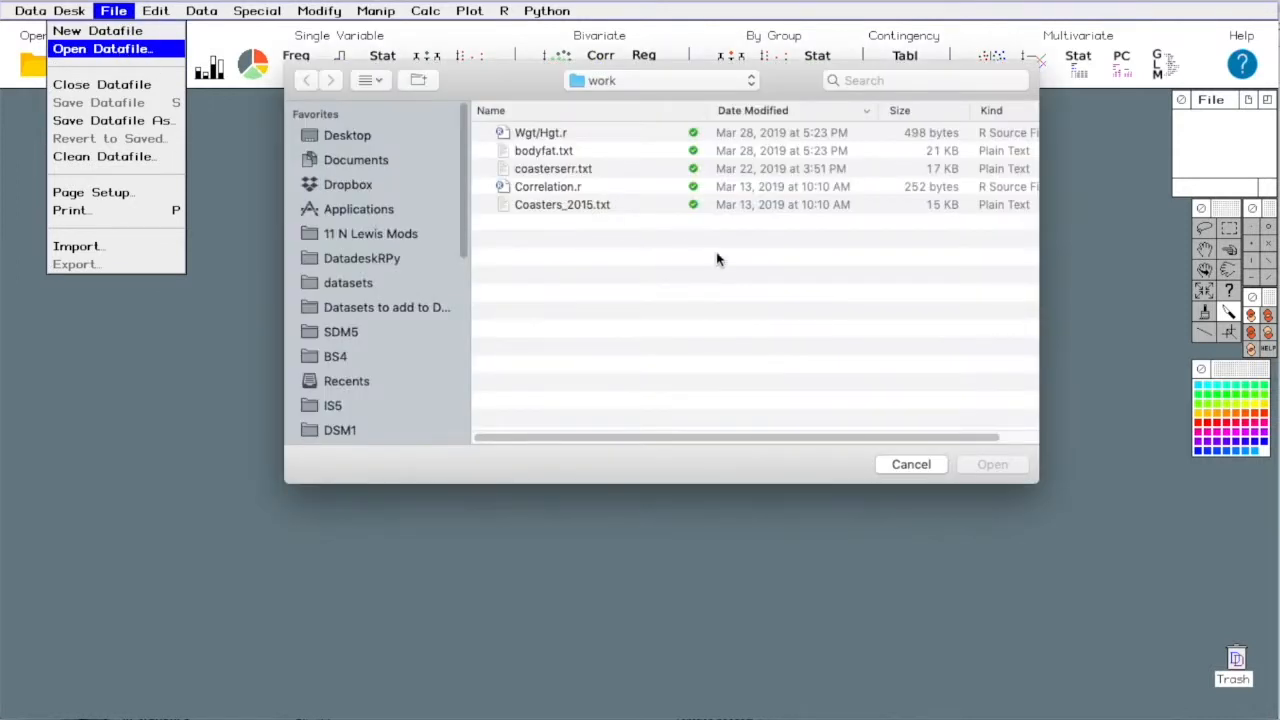
pyautogui.doubleClick(549, 204)
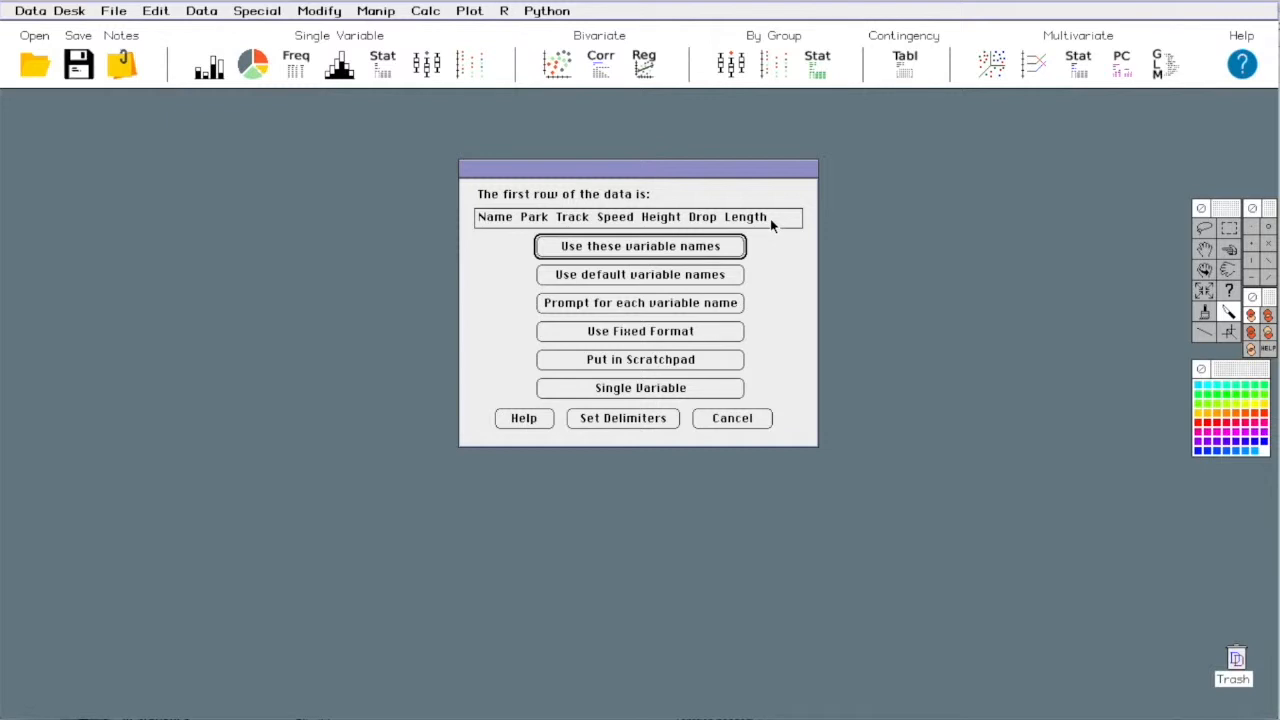
pyautogui.click(652, 246)
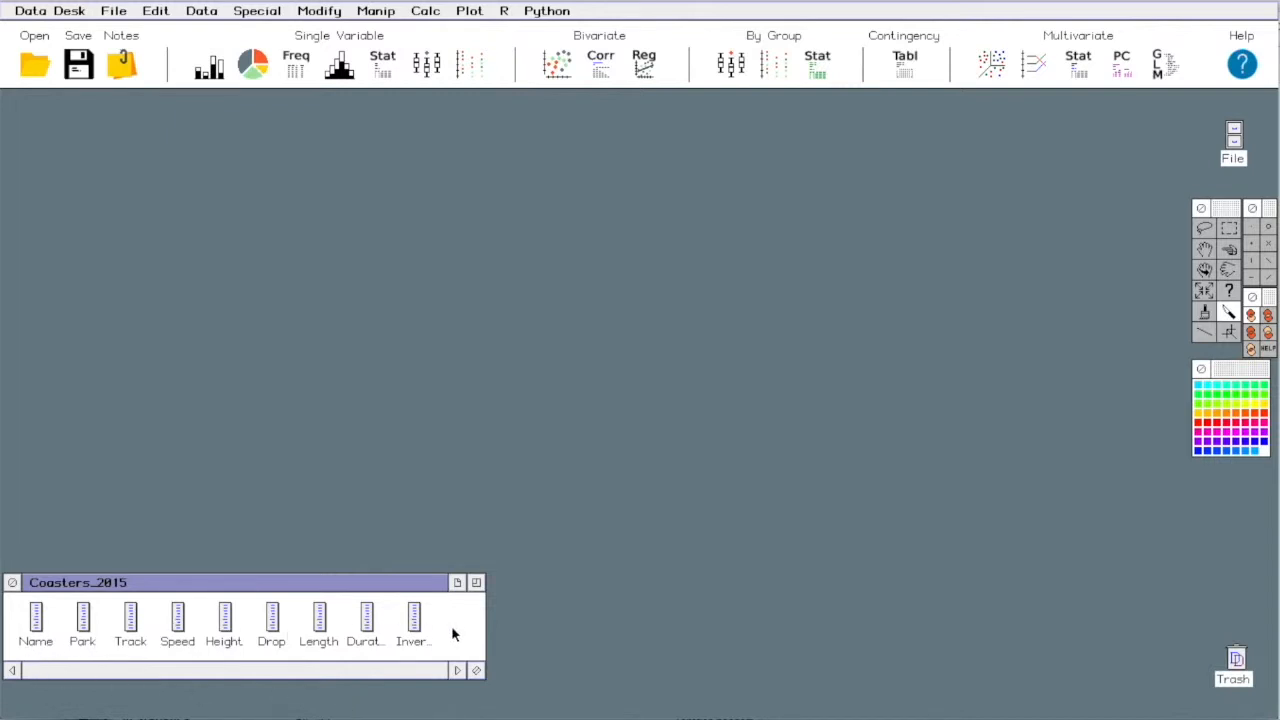
# - View the values of the Name, Speed and Duration variables, and close the Duration and Speed listings
pyautogui.doubleClick(35, 618)
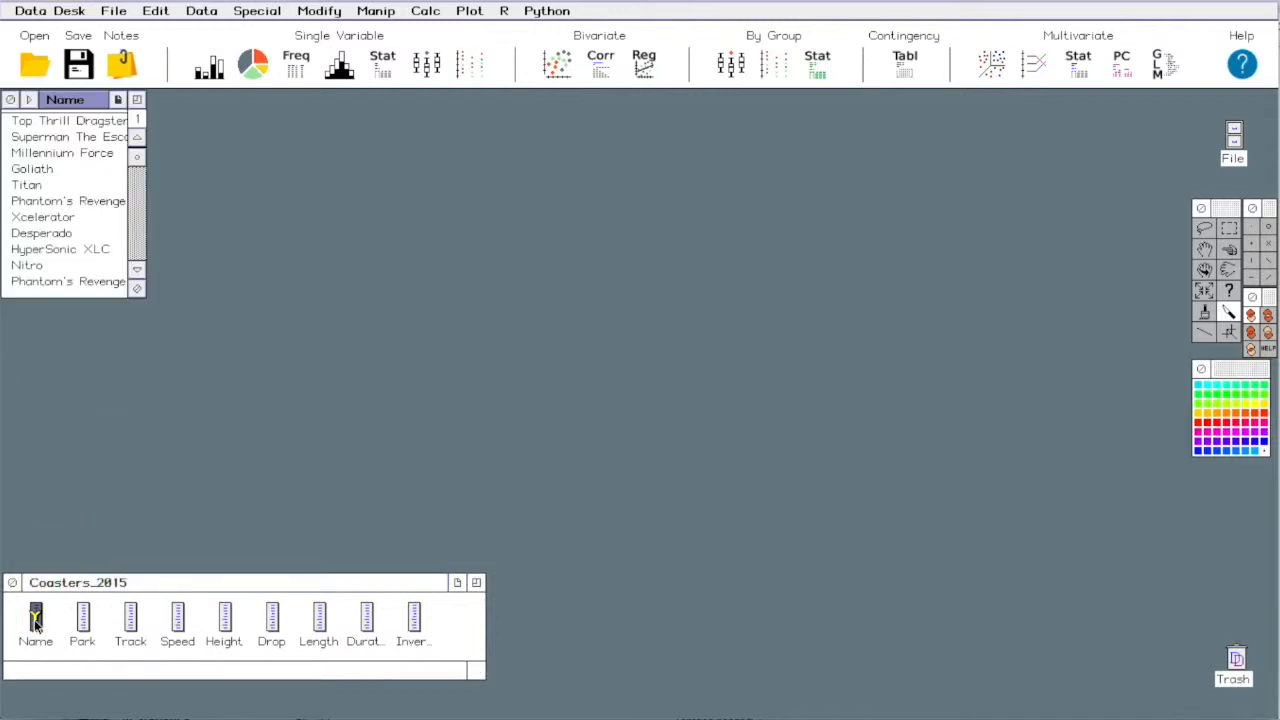
pyautogui.doubleClick(178, 618)
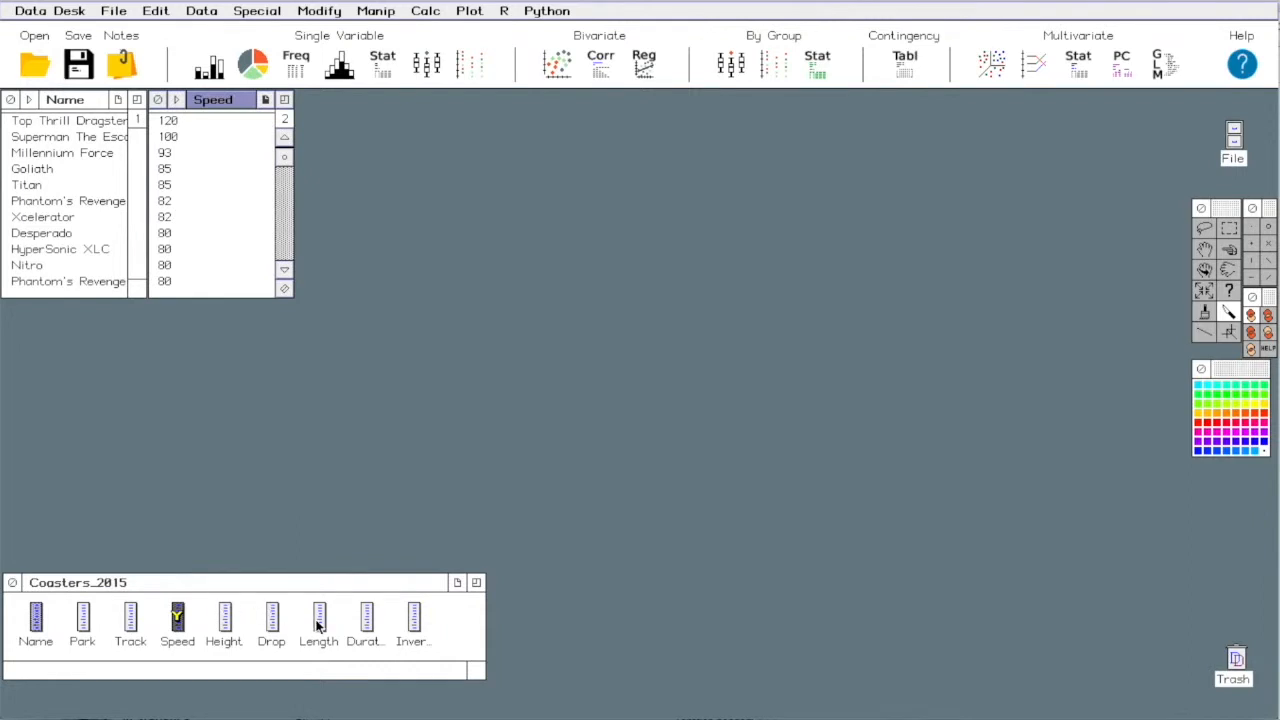
pyautogui.doubleClick(366, 618)
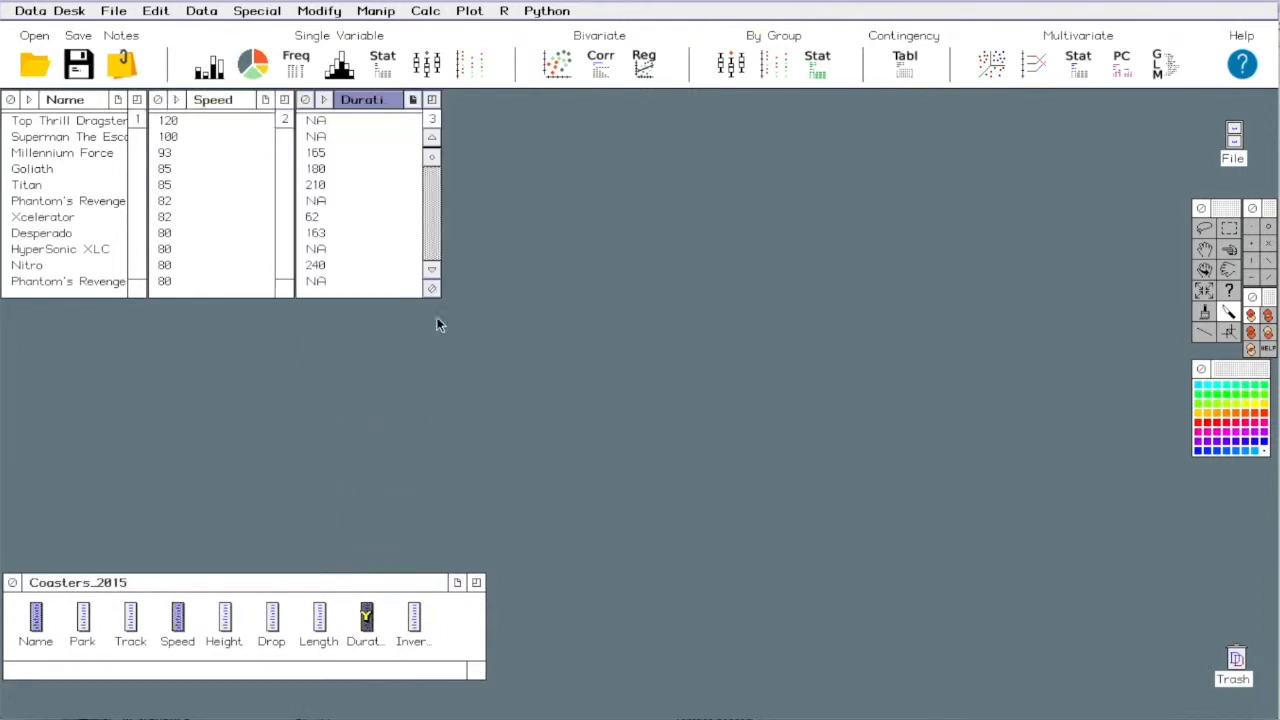
pyautogui.click(305, 100)
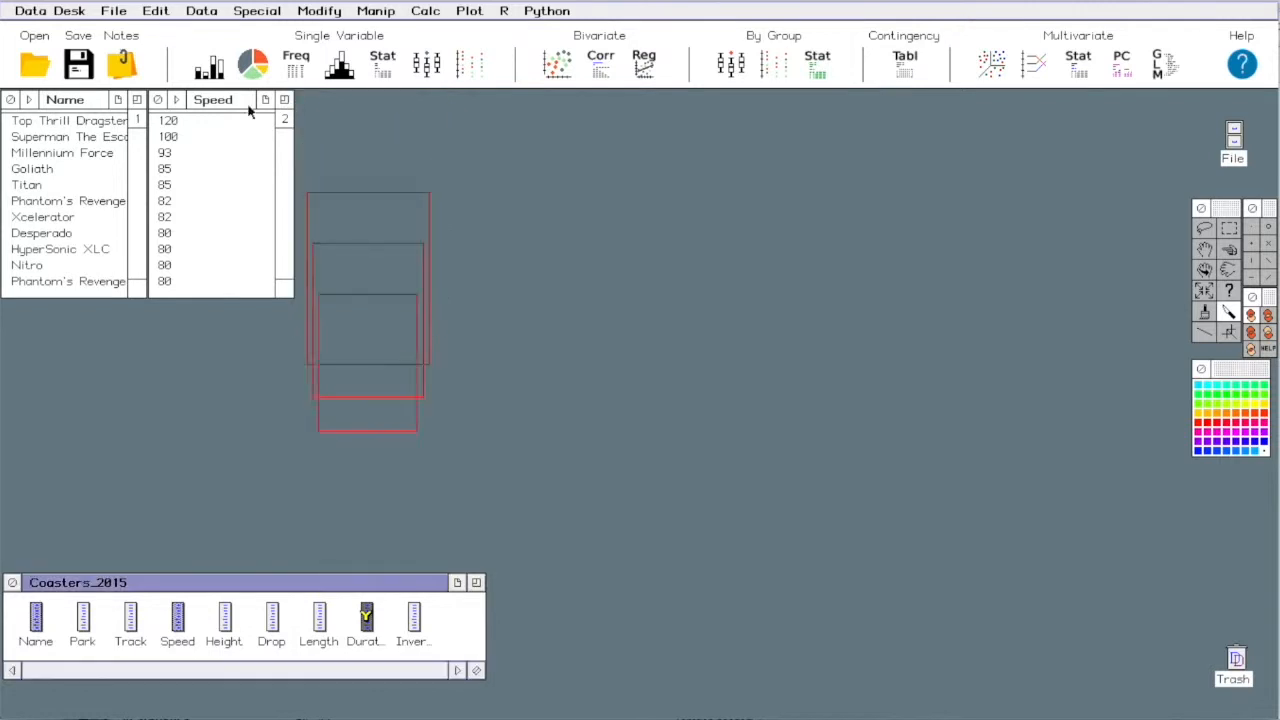
pyautogui.click(158, 100)
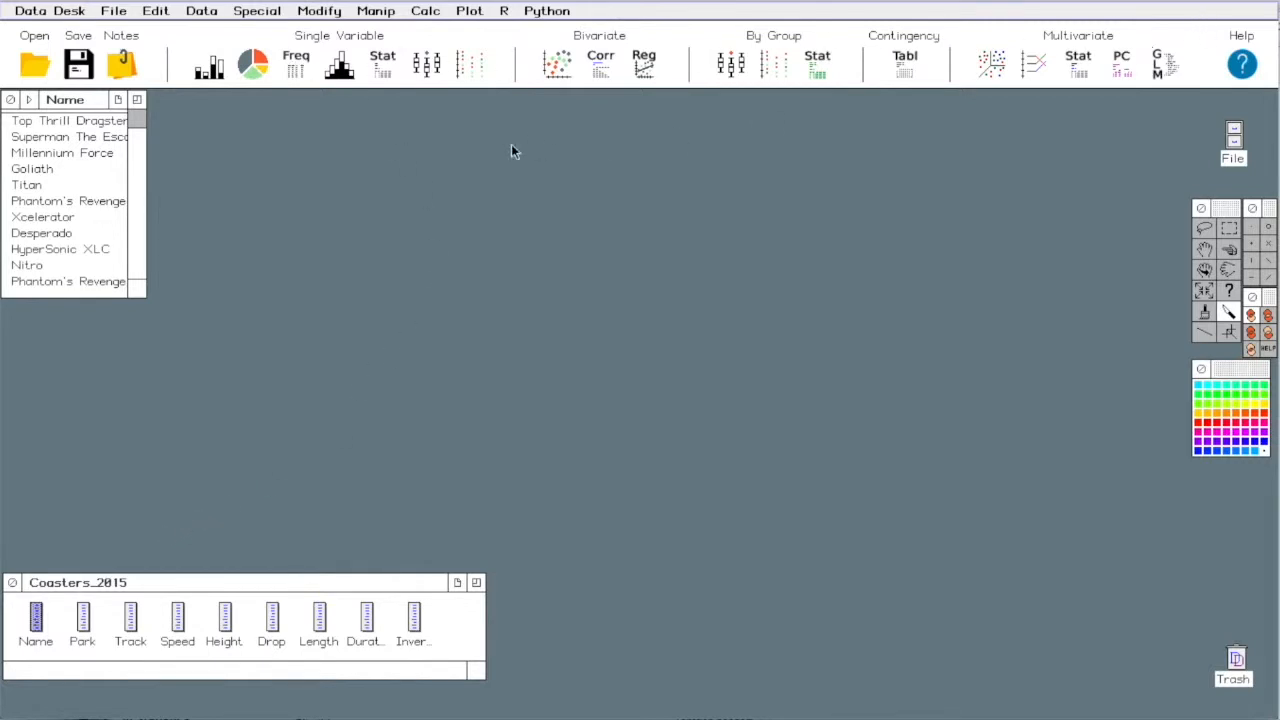
# - Create a histogram of the Speed variable
pyautogui.click(339, 70)
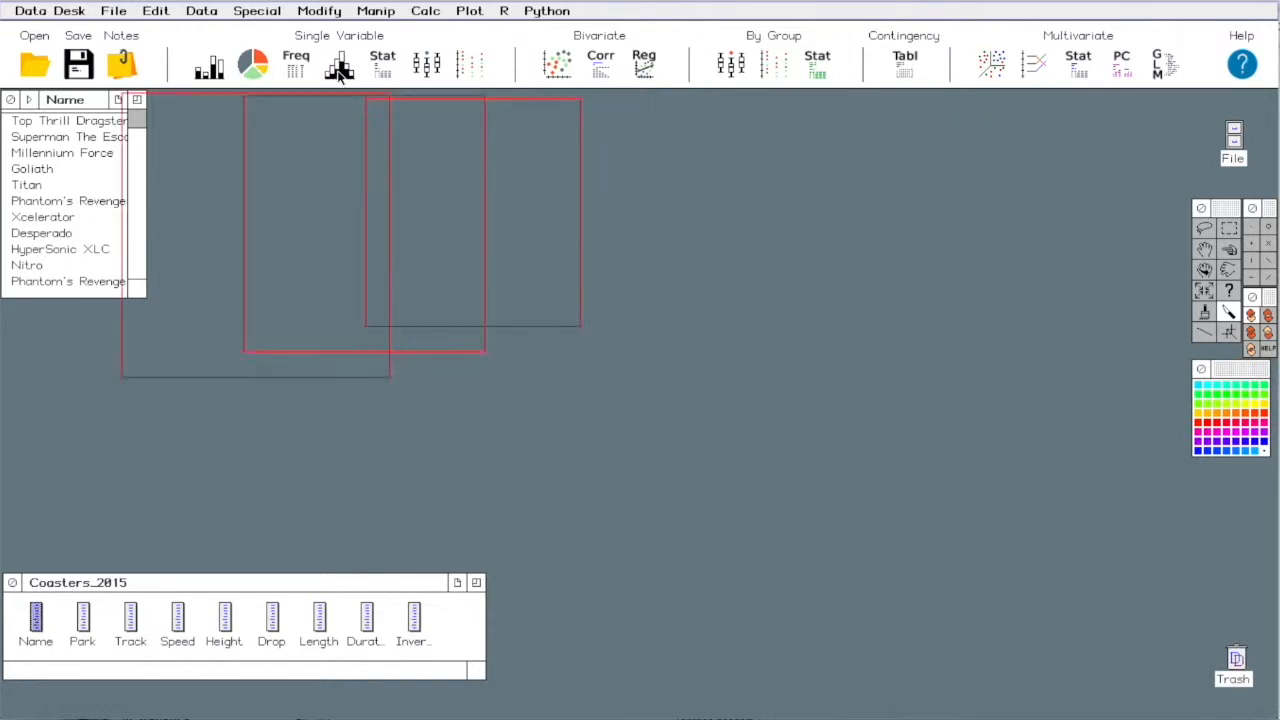
pyautogui.moveTo(177, 617); pyautogui.dragTo(148, 395)
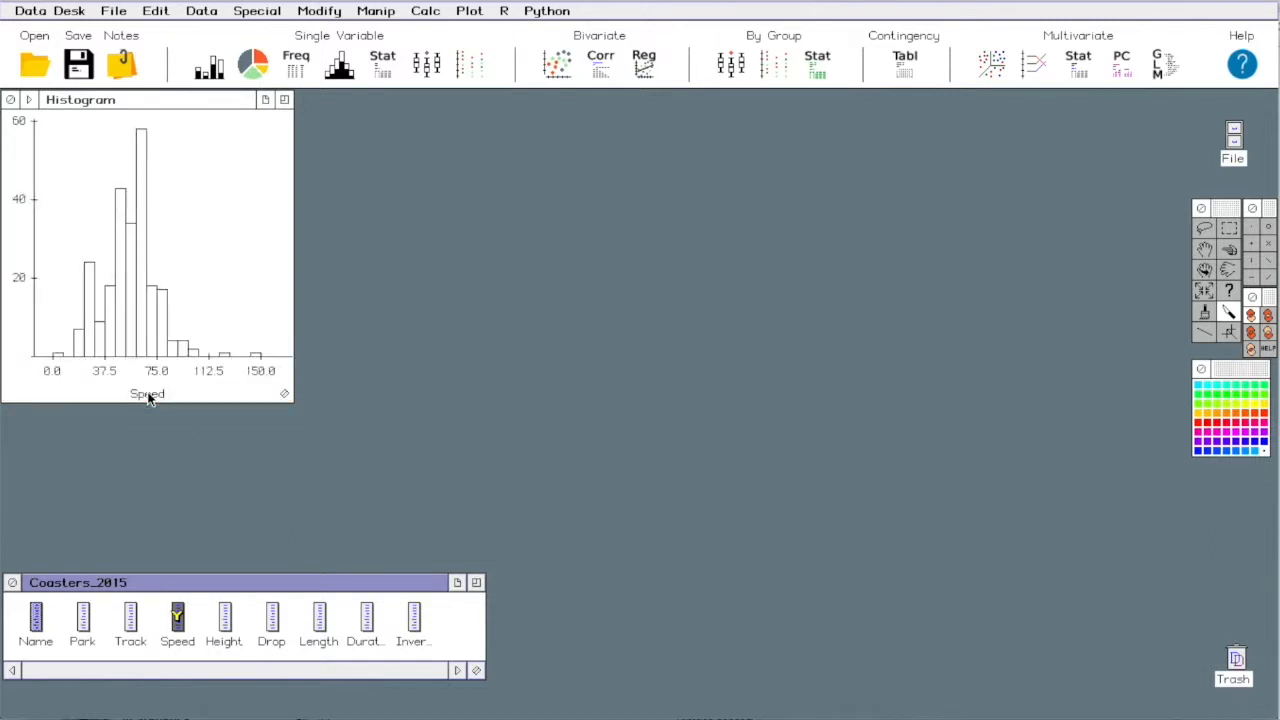
pyautogui.click(204, 636)
# - Create a scatterplot with Duration on the vertical axis and Length on the horizontal axis
pyautogui.click(557, 65)
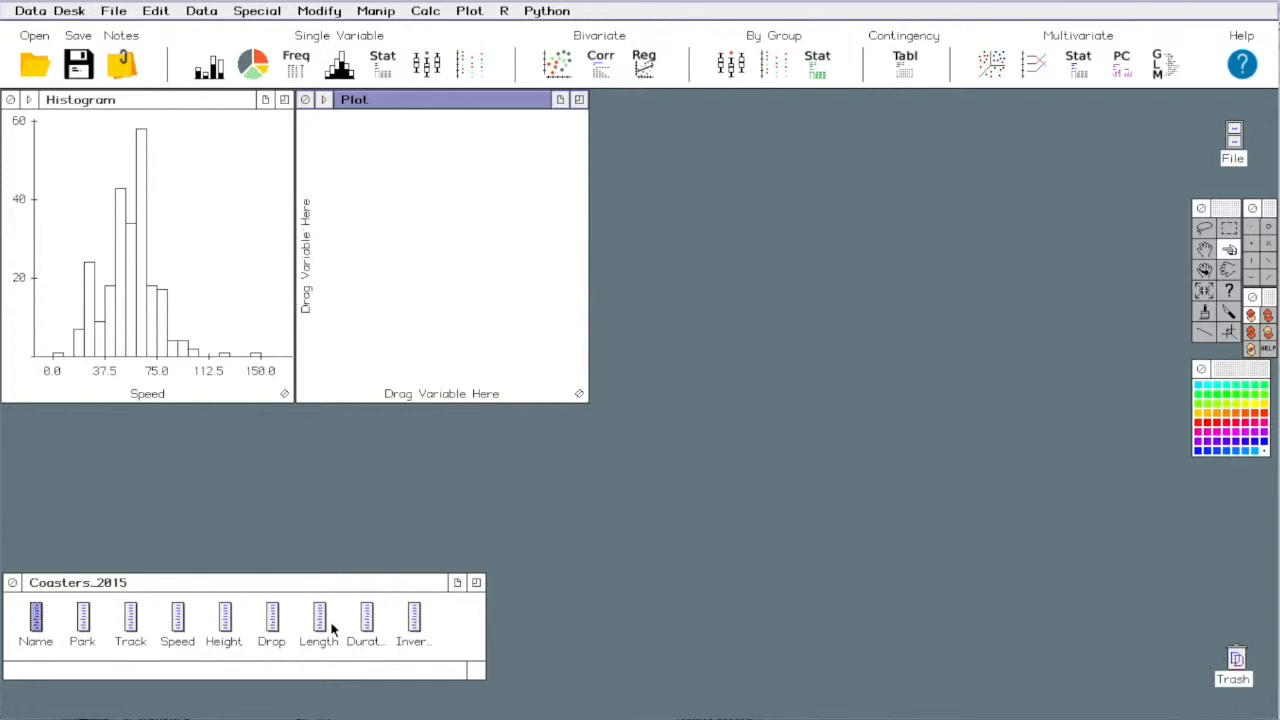
pyautogui.moveTo(366, 615); pyautogui.dragTo(314, 294)
pyautogui.moveTo(319, 616); pyautogui.dragTo(439, 402)
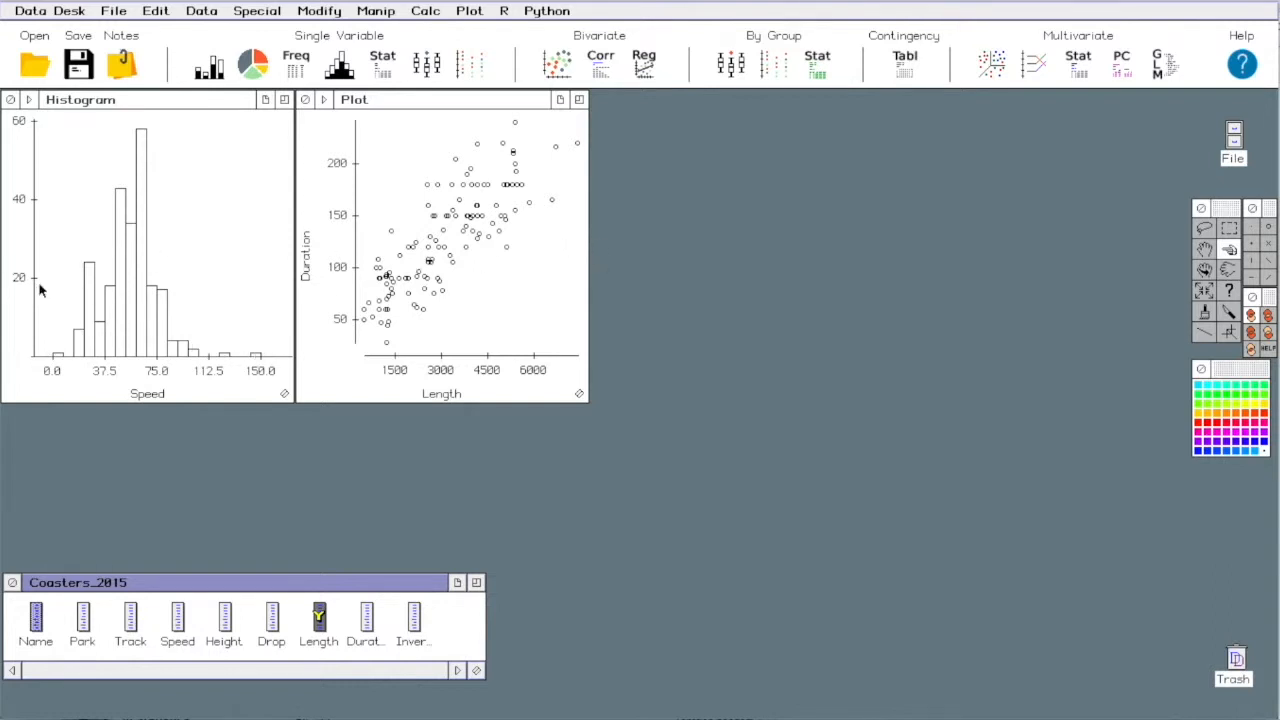
# - Slice across the scatterplot with the knife tool from the shortest lengths to about 4000 to examine the linked highlighting
pyautogui.click(1230, 313)
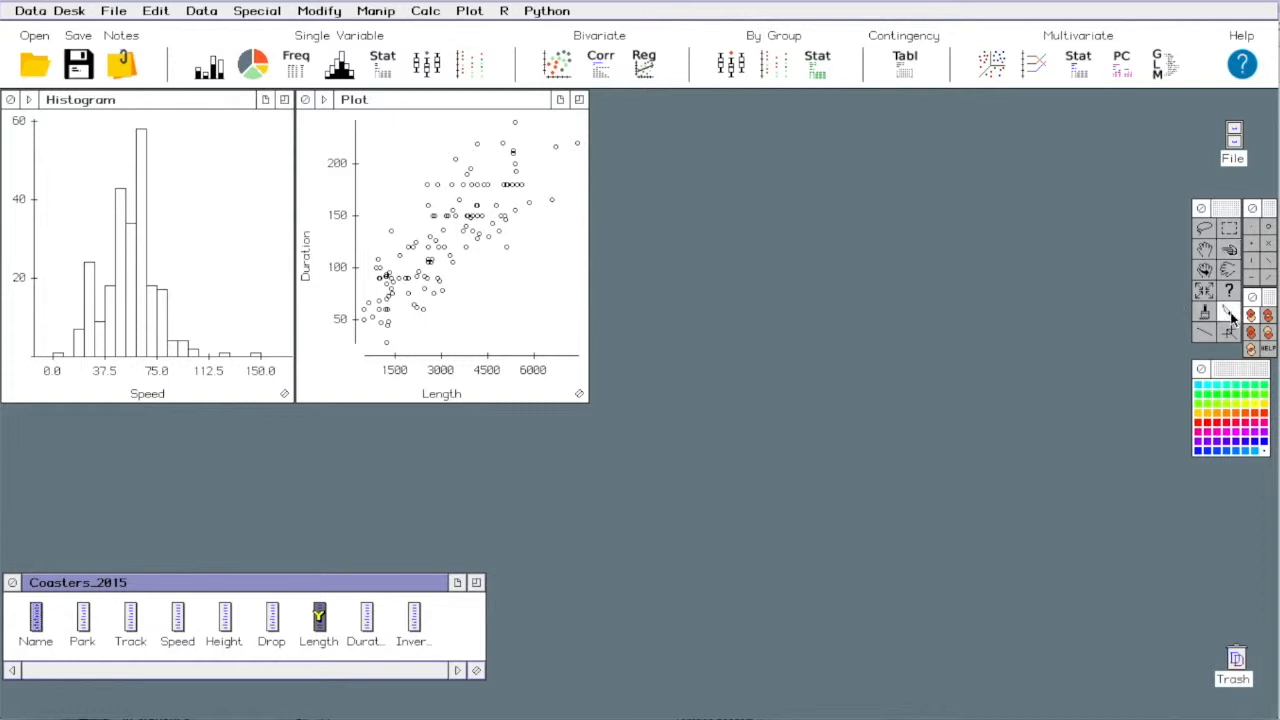
pyautogui.click(360, 325)
pyautogui.moveTo(360, 322); pyautogui.dragTo(480, 338)
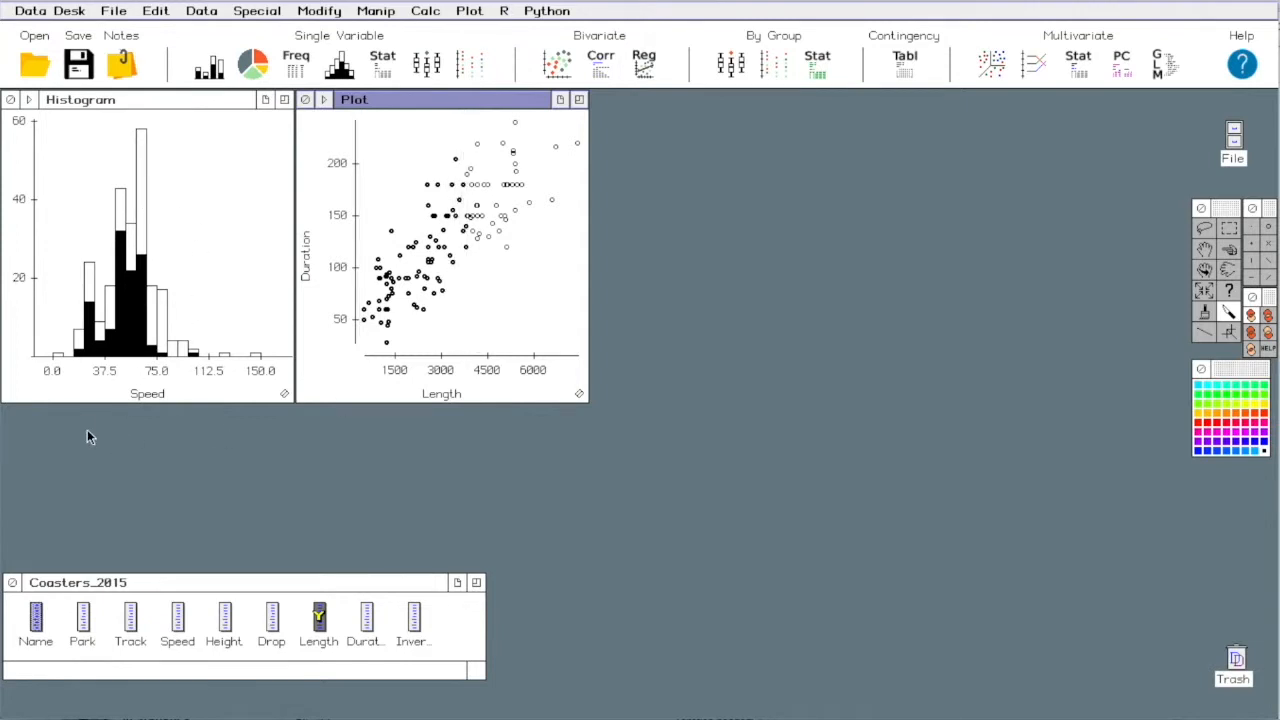
# - Slice across the Speed histogram from the lowest bars through its tallest bar, and clear the highlighting in both plots
pyautogui.click(56, 352)
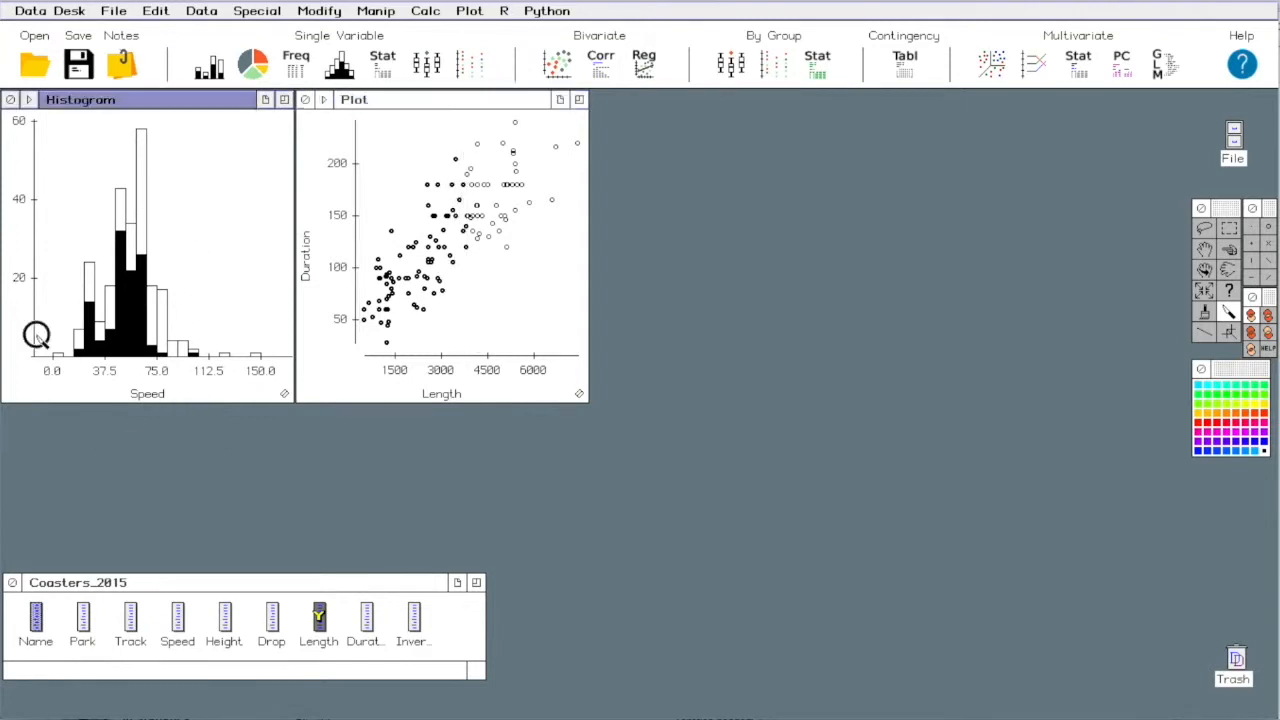
pyautogui.moveTo(83, 341); pyautogui.dragTo(150, 345)
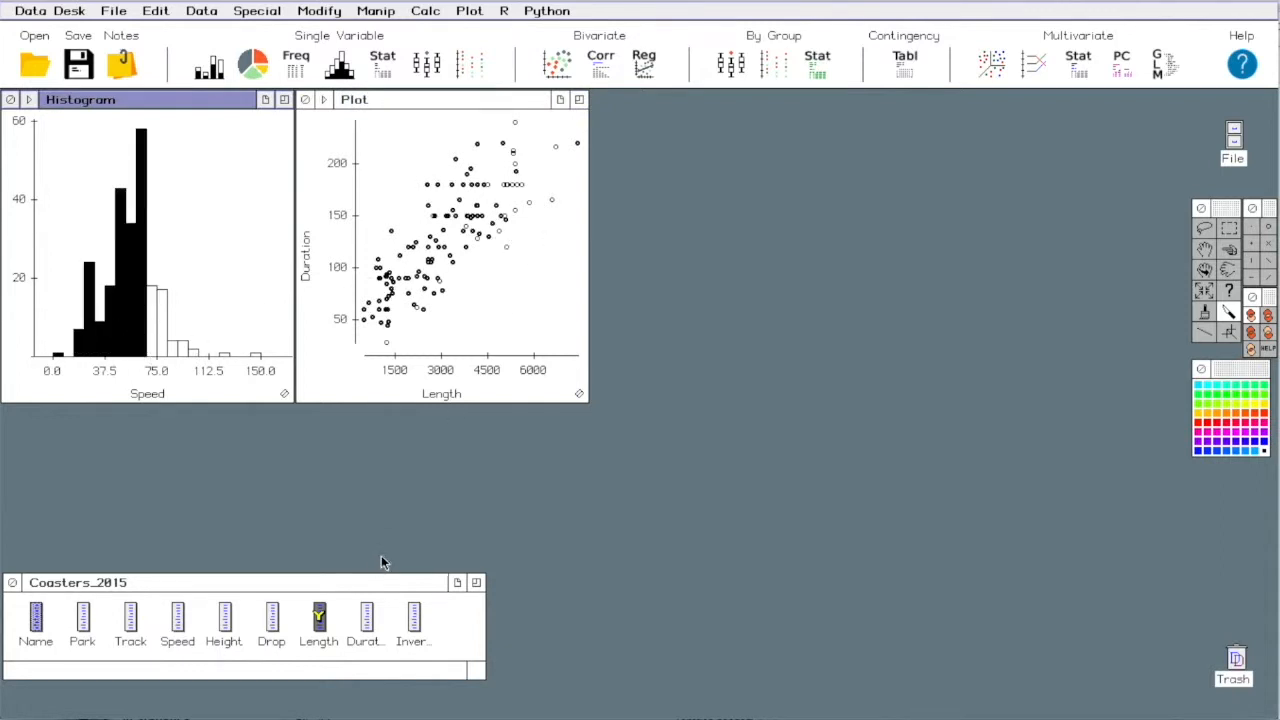
pyautogui.click(618, 530)
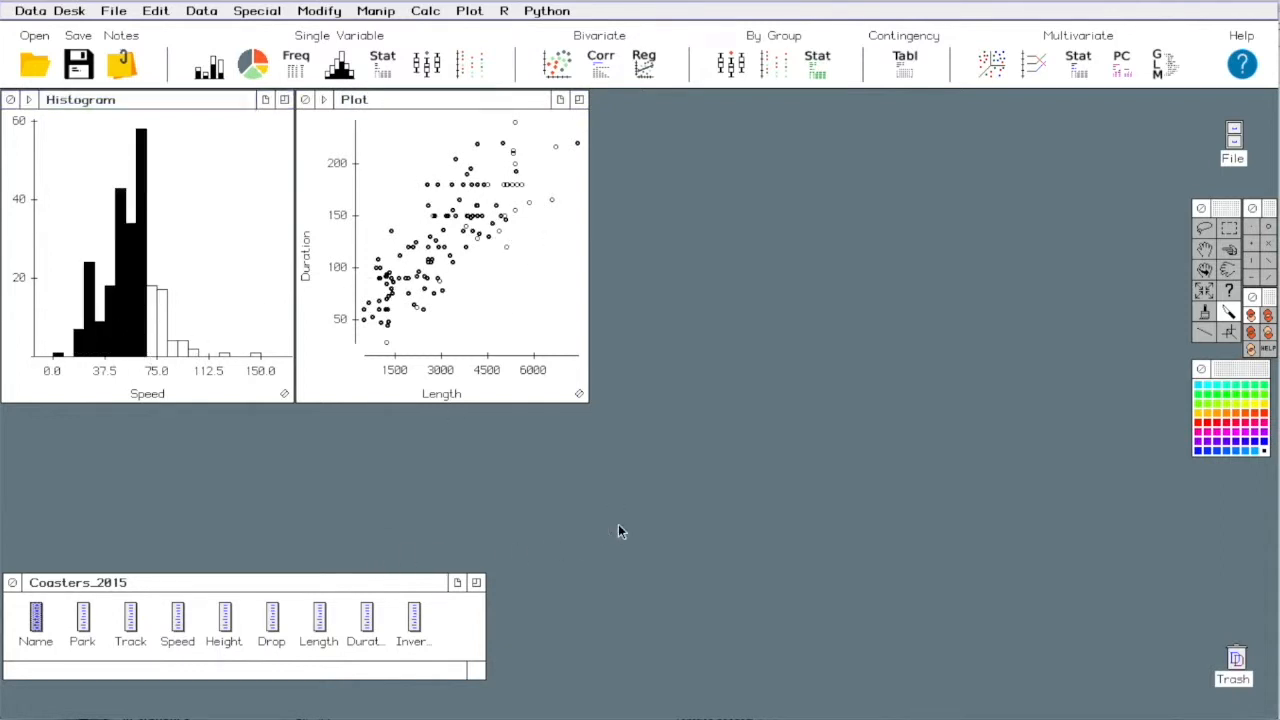
pyautogui.click(492, 348)
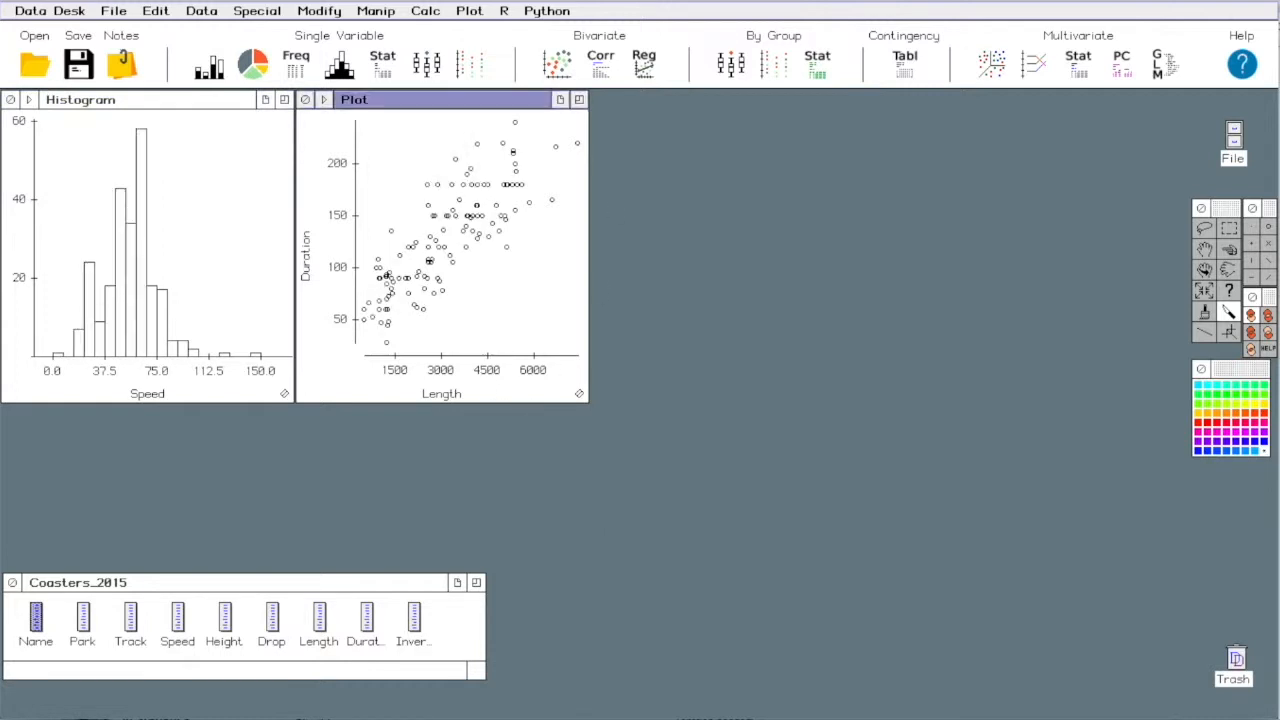
# - Run the regression of Duration vs Length from the scatterplot and place its output table beside the plot
pyautogui.click(323, 101)
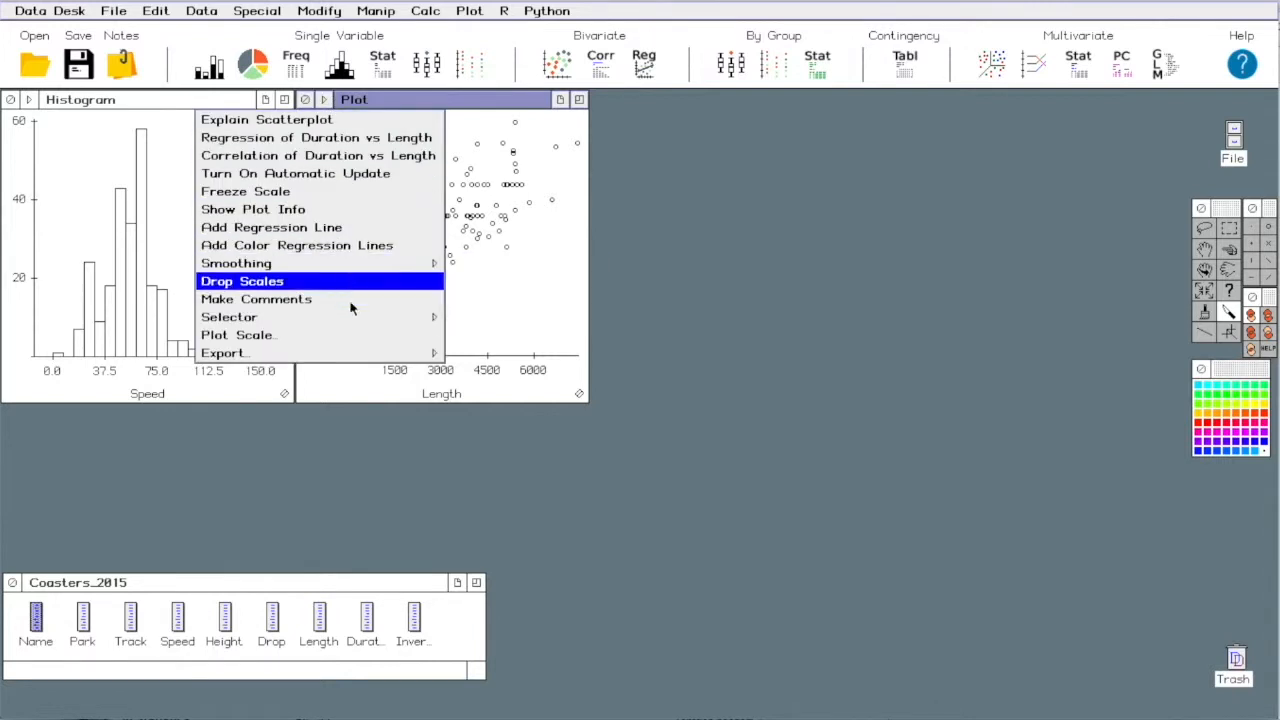
pyautogui.moveTo(355, 358)
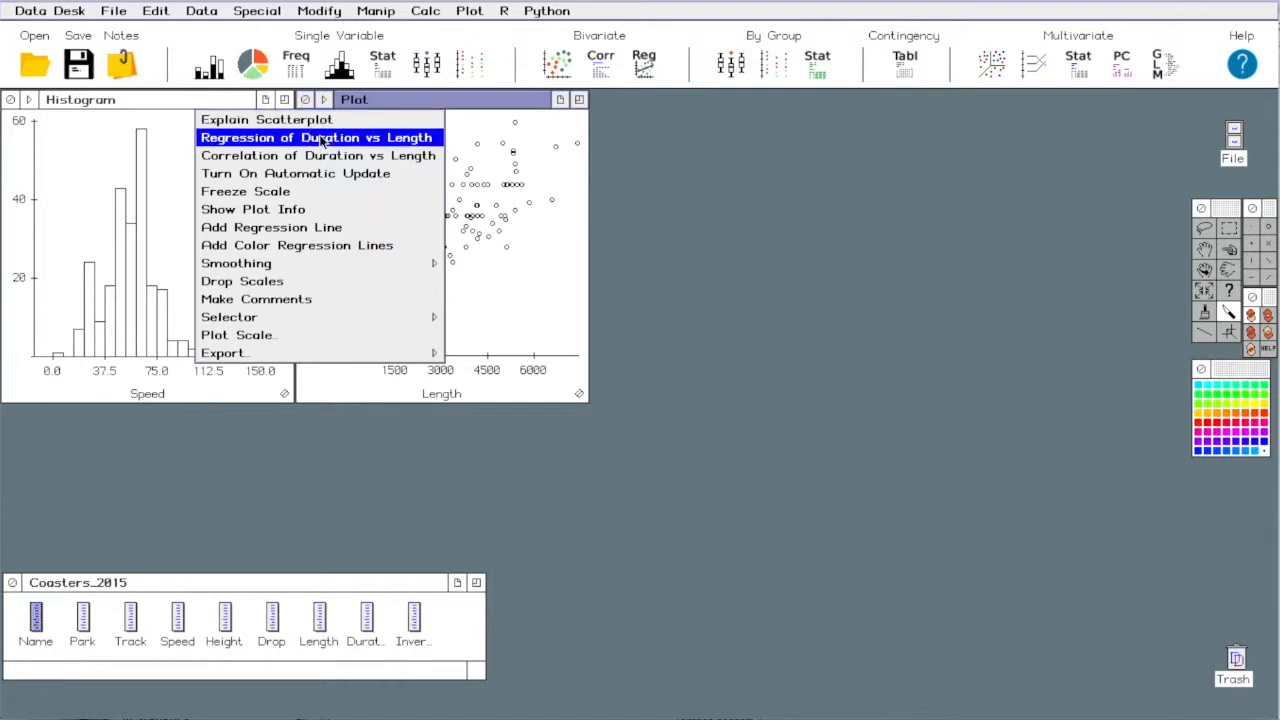
pyautogui.click(320, 140)
pyautogui.moveTo(250, 107); pyautogui.dragTo(844, 105)
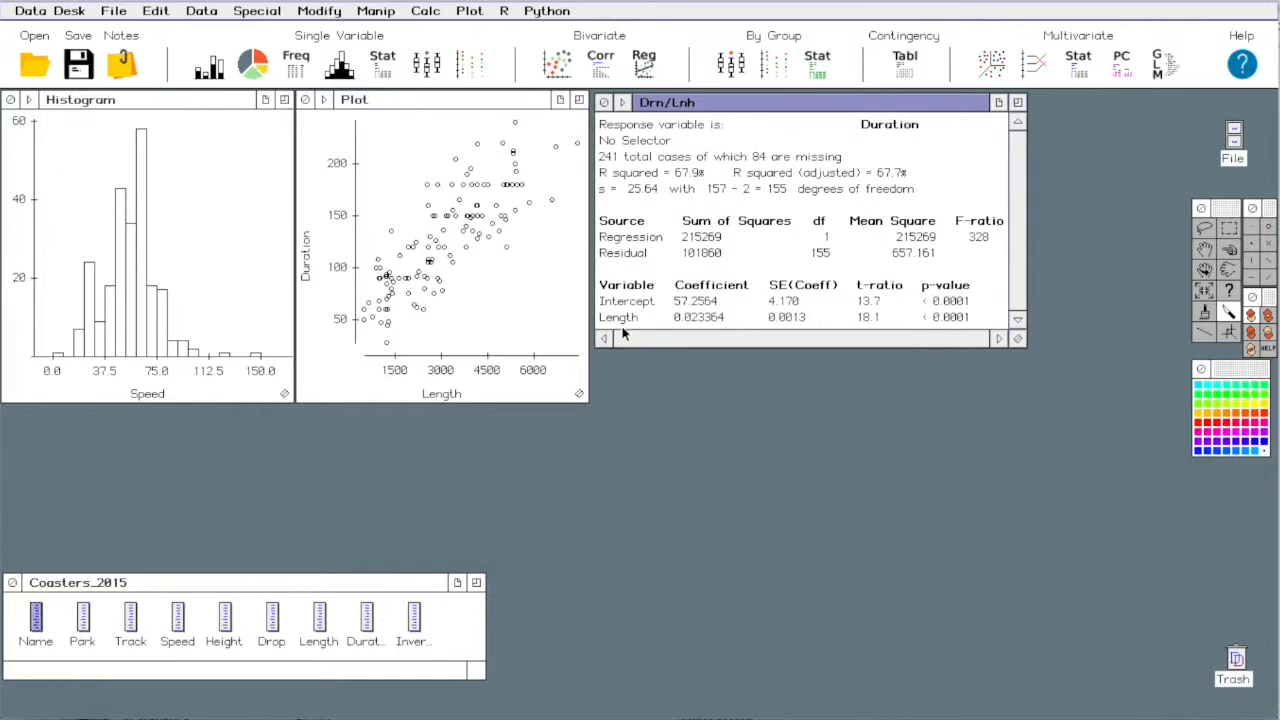
# - Add Height as a predictor to the regression and create a scatterplot of residual vs predicted values
pyautogui.click(222, 615)
pyautogui.moveTo(222, 615); pyautogui.dragTo(663, 320)
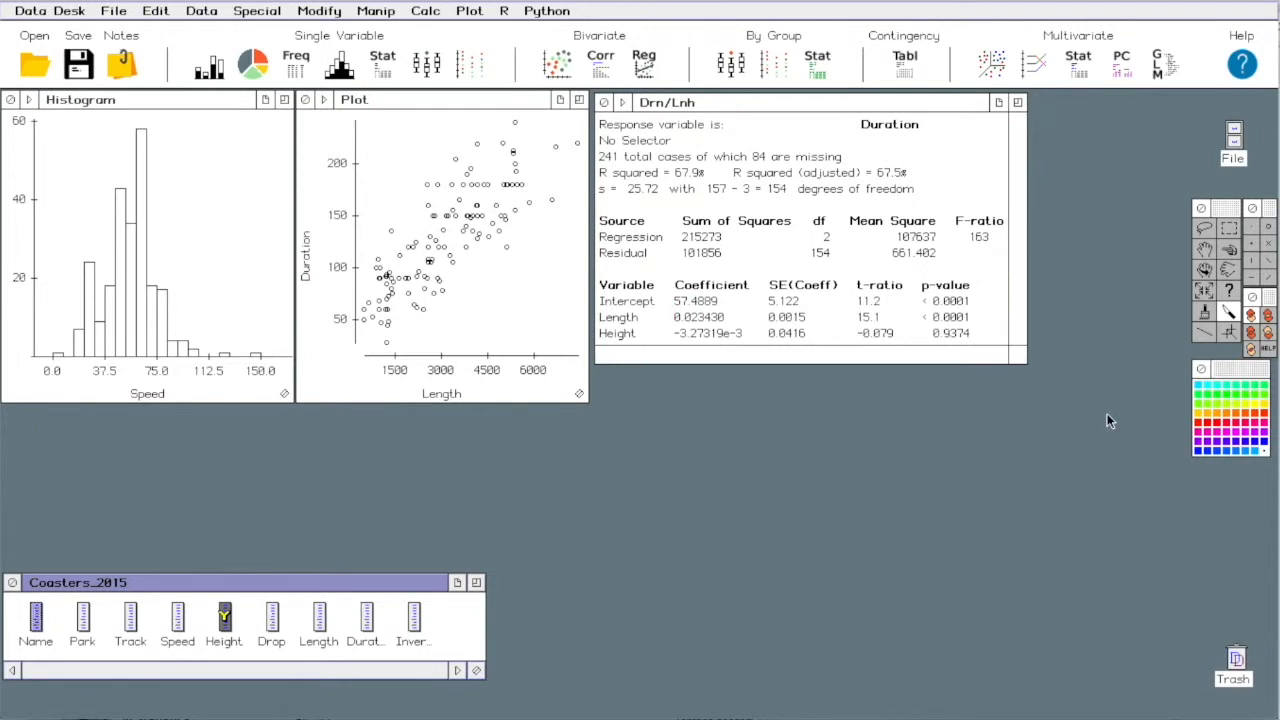
pyautogui.click(623, 104)
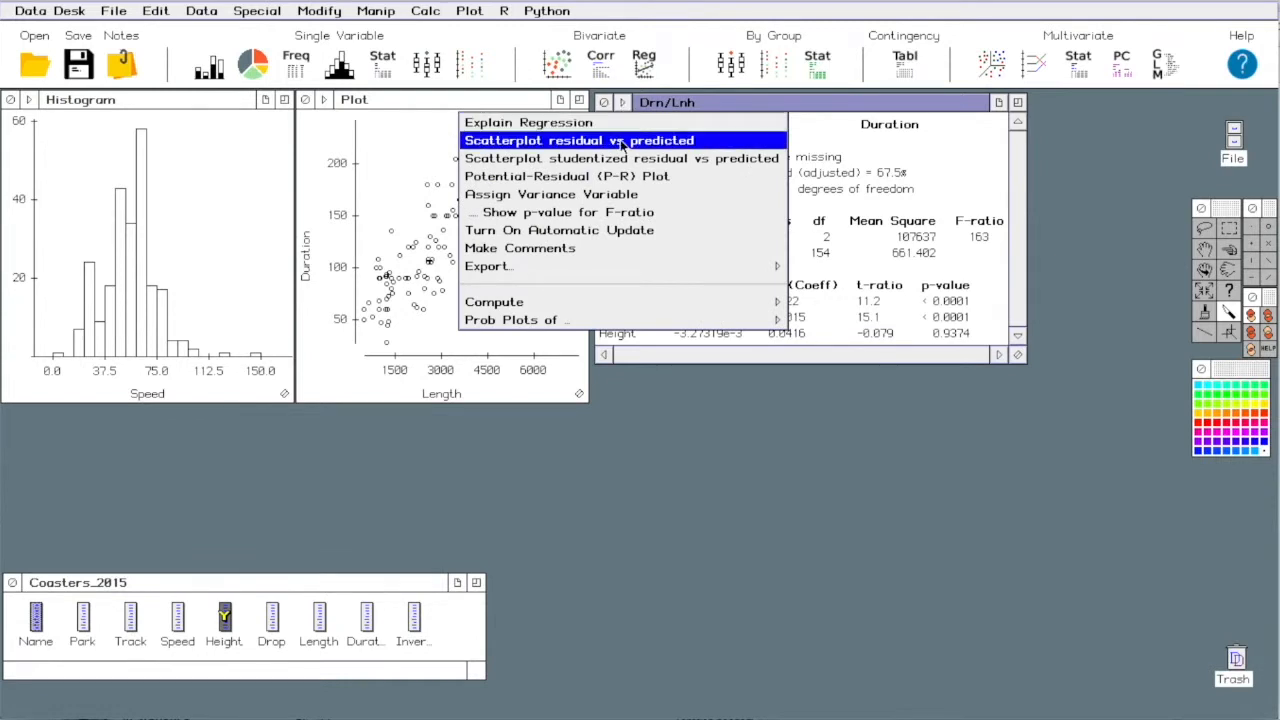
pyautogui.click(622, 143)
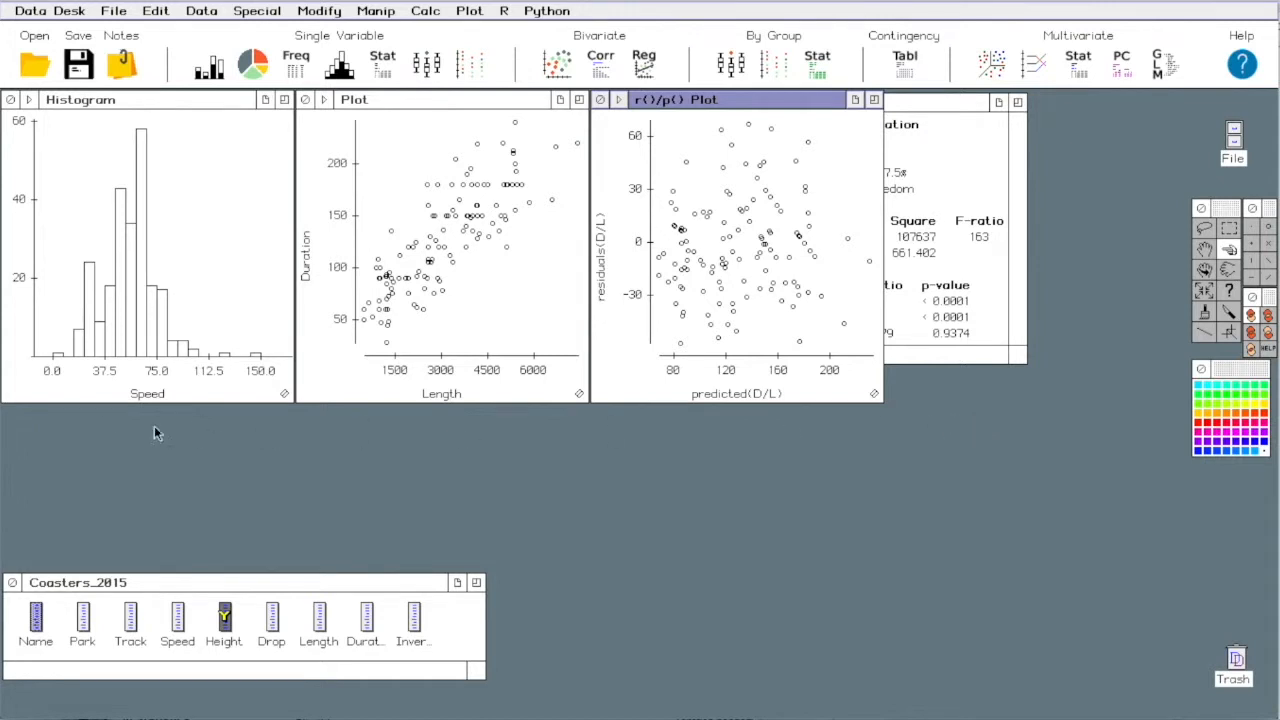
# - Sweep over the lowest bars of the Speed histogram and query points in the Duration-Length scatterplot with the identify tool
pyautogui.click(46, 343)
pyautogui.moveTo(46, 343)
pyautogui.mouseDown()
pyautogui.moveTo(177, 349)
pyautogui.moveTo(70, 343)
pyautogui.mouseUp()
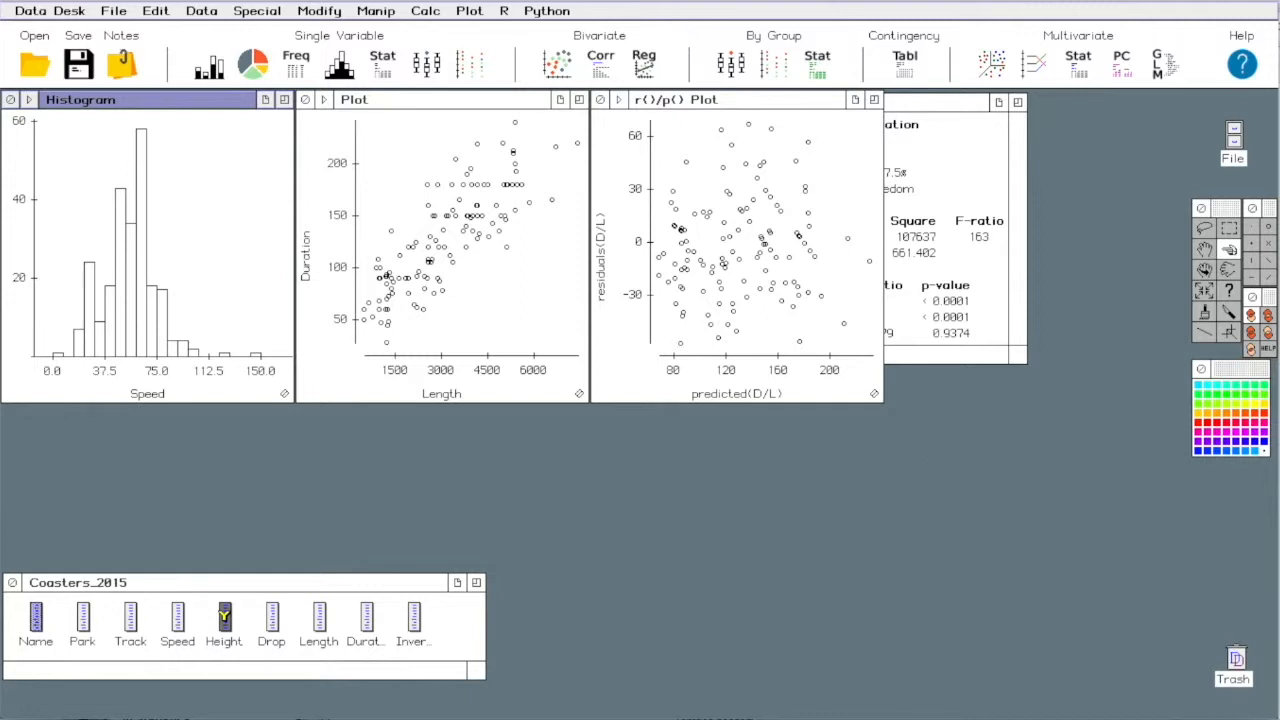
pyautogui.click(1230, 292)
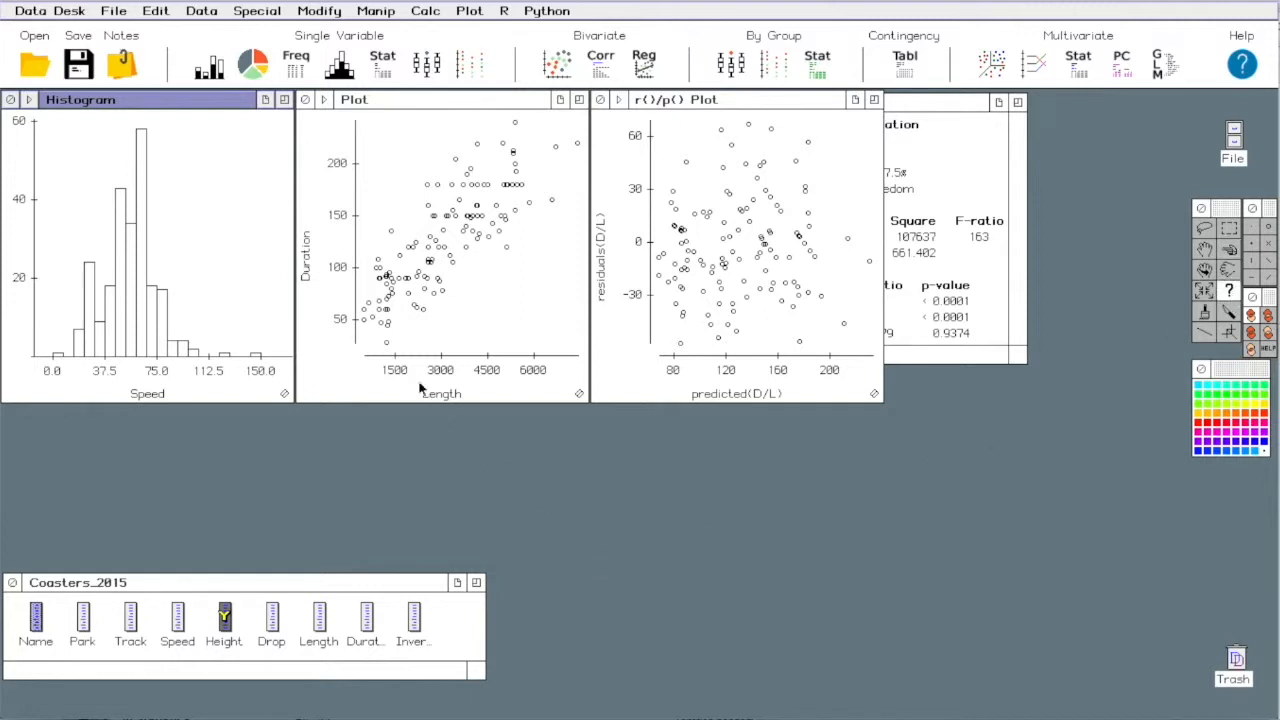
pyautogui.click(385, 344)
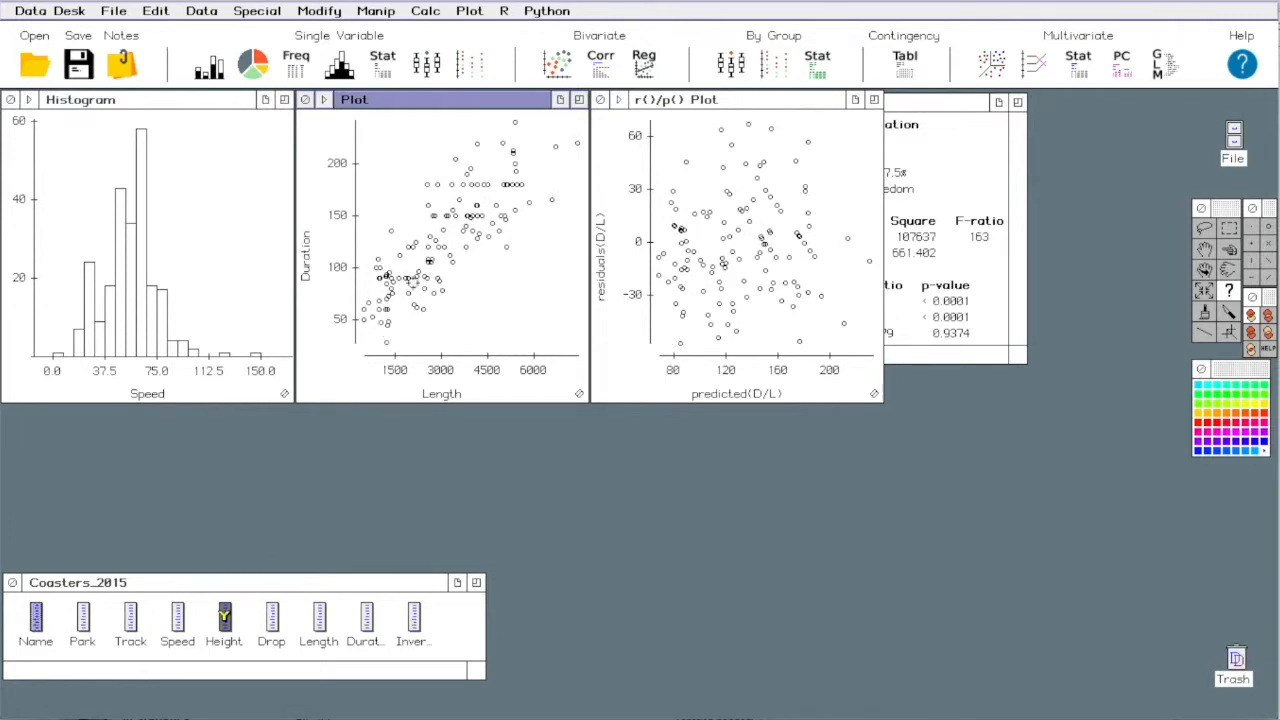
pyautogui.click(391, 231)
# - Open the Name variable, enlarge its listing, and identify the two longest coasters by name in the Duration-Length scatterplot
pyautogui.doubleClick(35, 620)
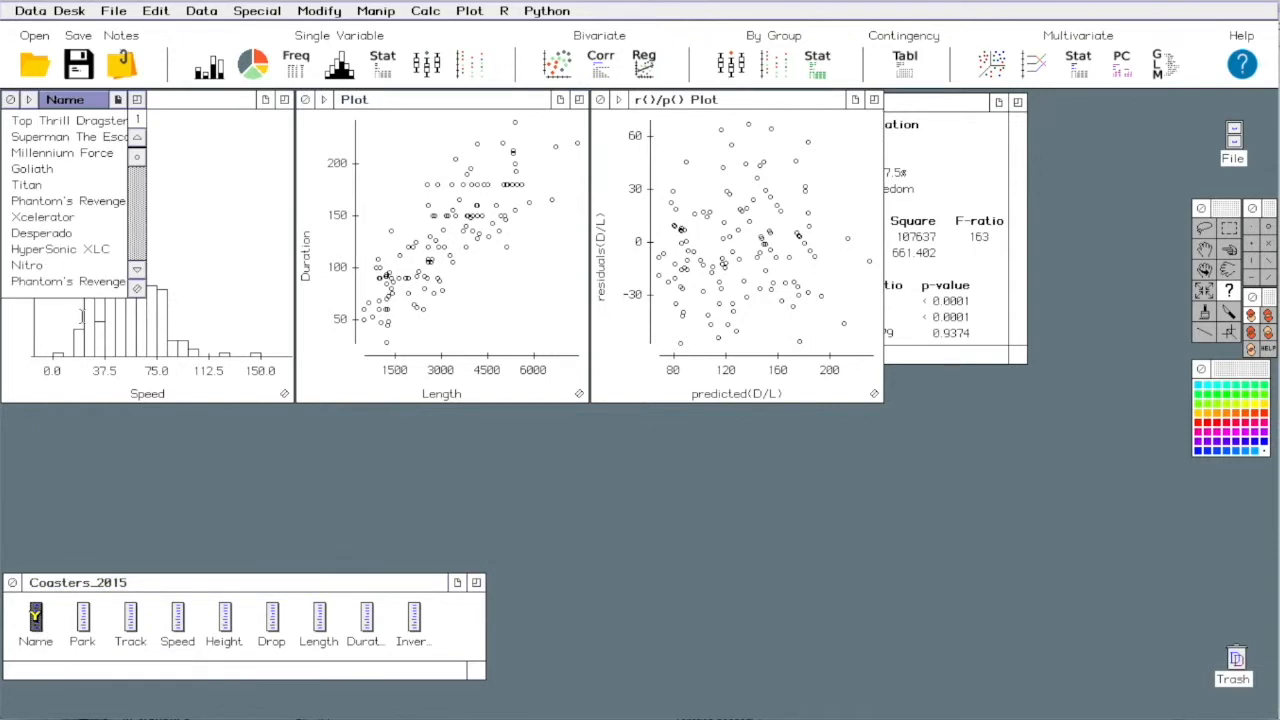
pyautogui.moveTo(135, 295); pyautogui.dragTo(160, 487)
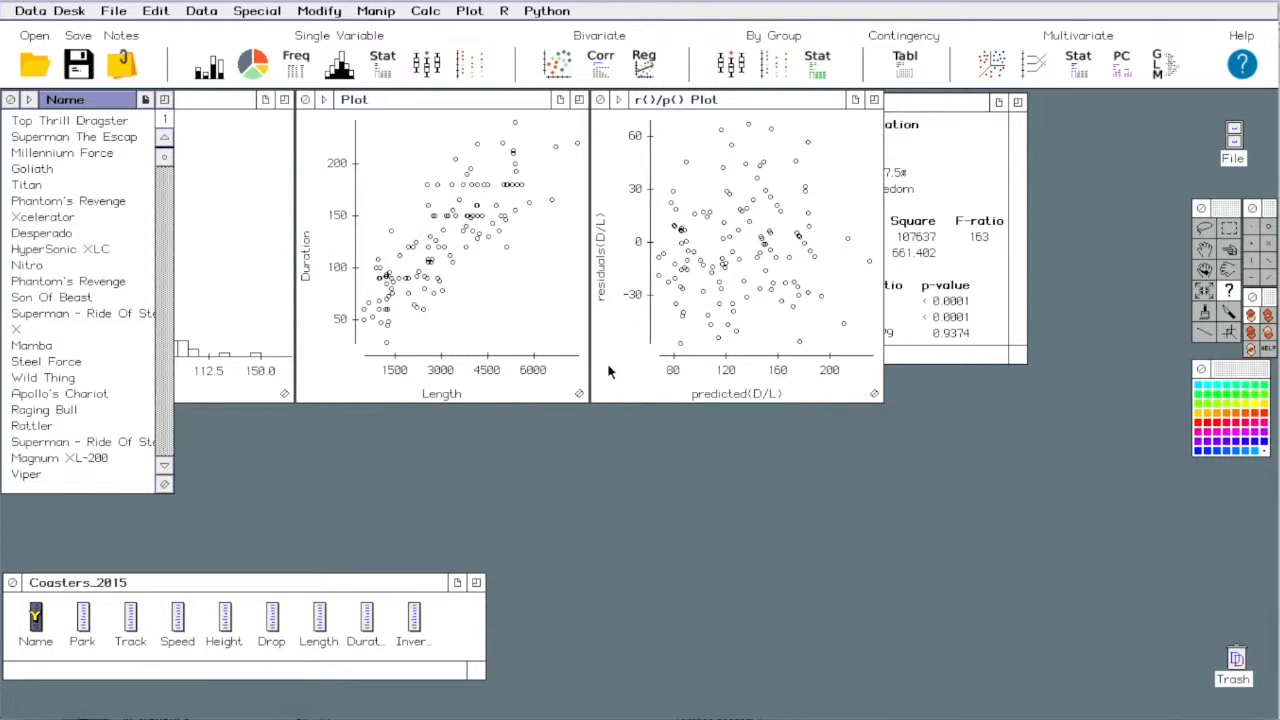
pyautogui.click(577, 145)
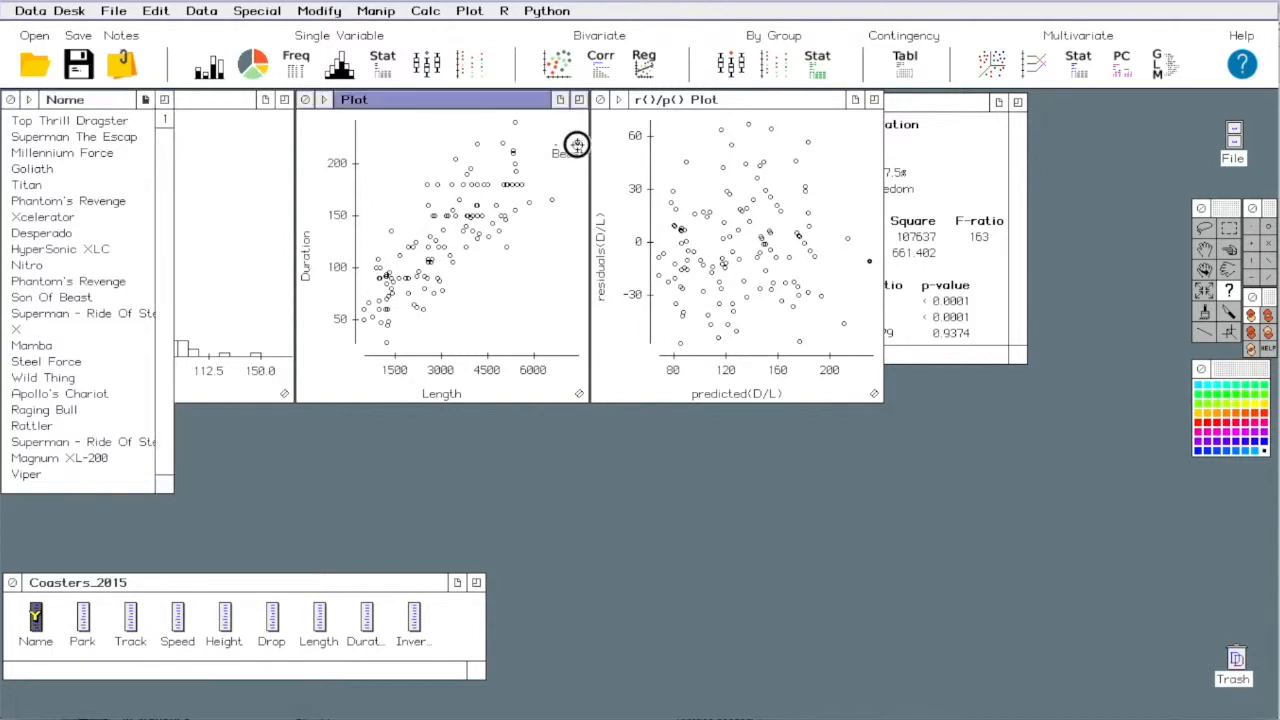
pyautogui.click(556, 146)
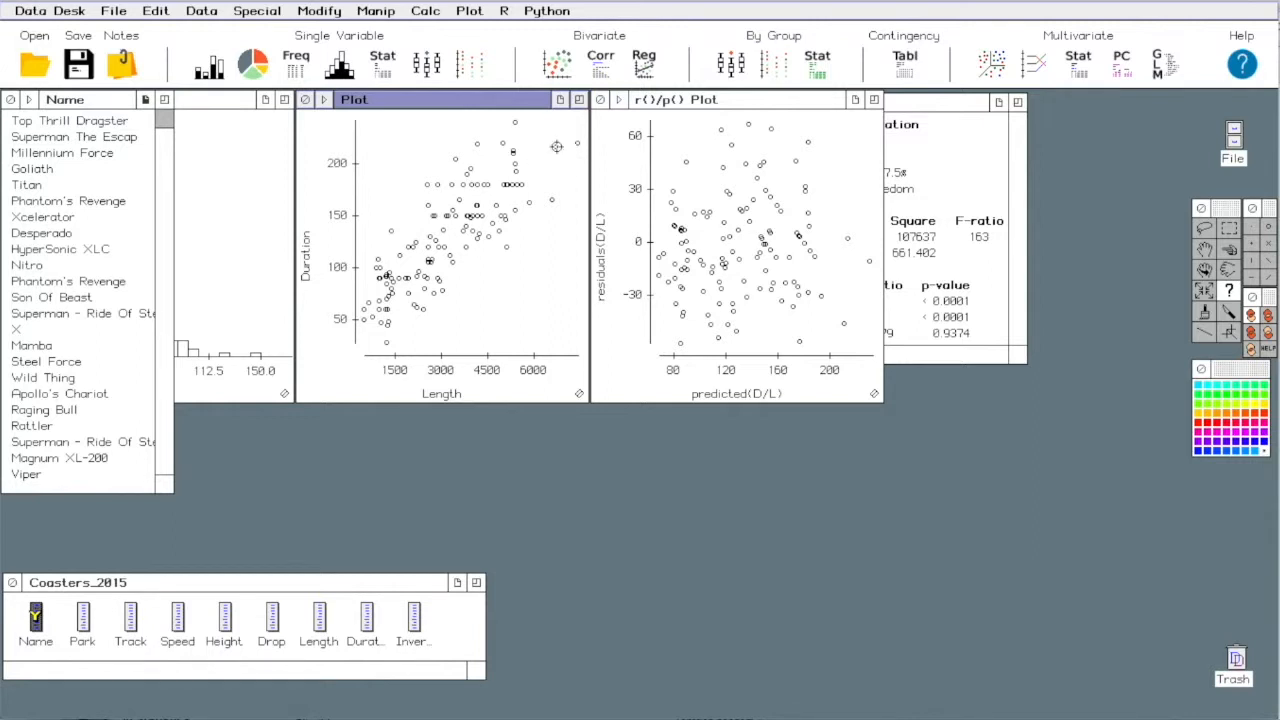
# - Run a web search query for the identified coaster, Fujiyama, and open its Wikipedia disambiguation page
pyautogui.click(268, 14)
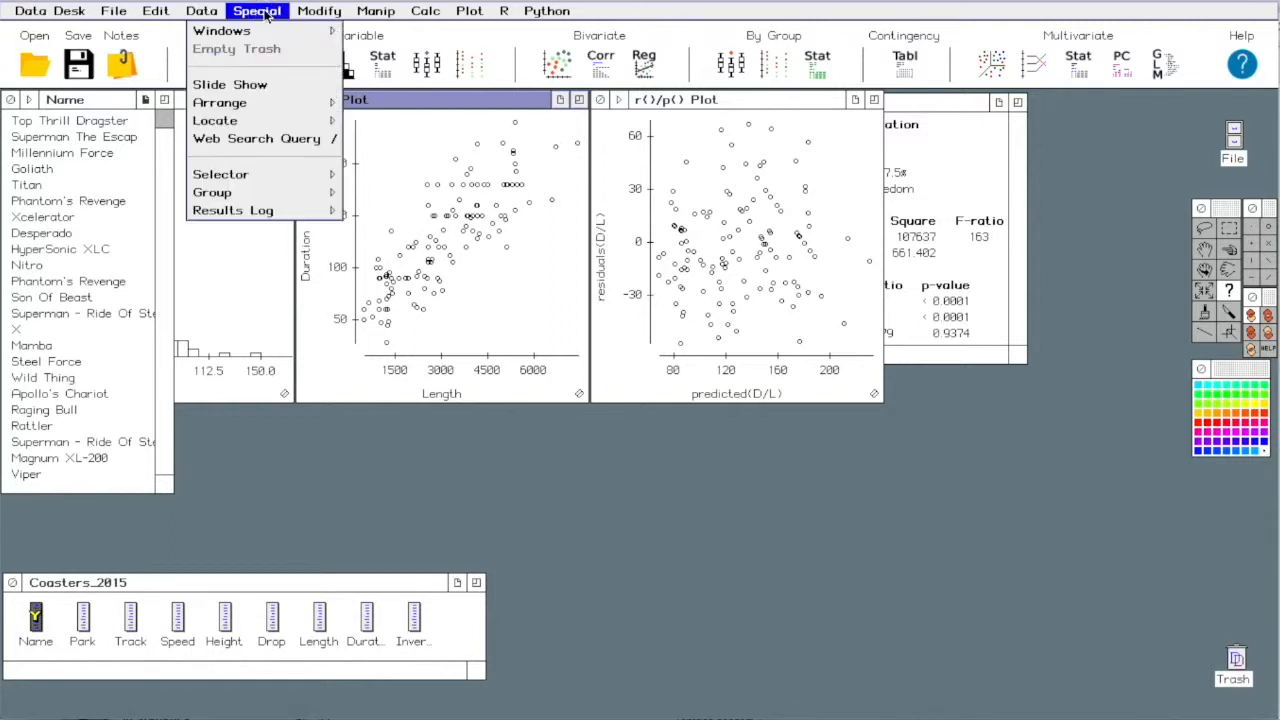
pyautogui.click(270, 139)
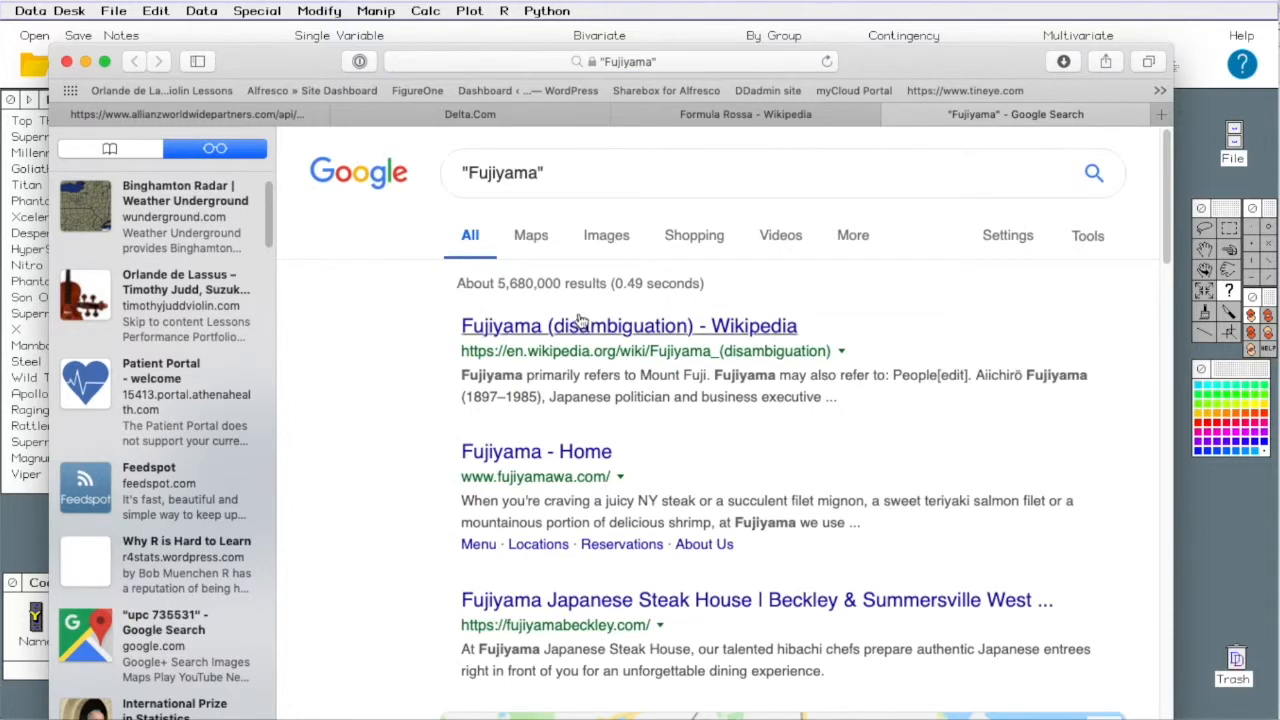
pyautogui.click(580, 326)
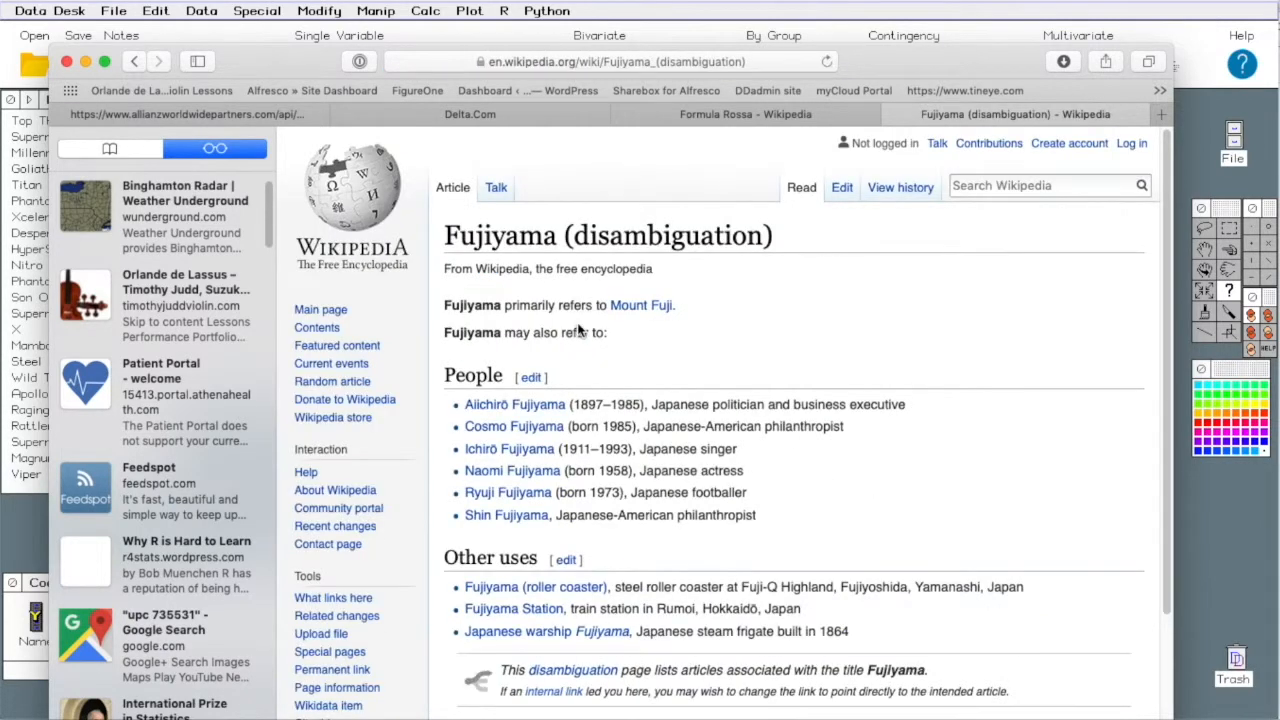
# - Open the Wikipedia article on the Fujiyama roller coaster from the disambiguation page, and return to Data Desk
pyautogui.scroll(-5, 767, 561)
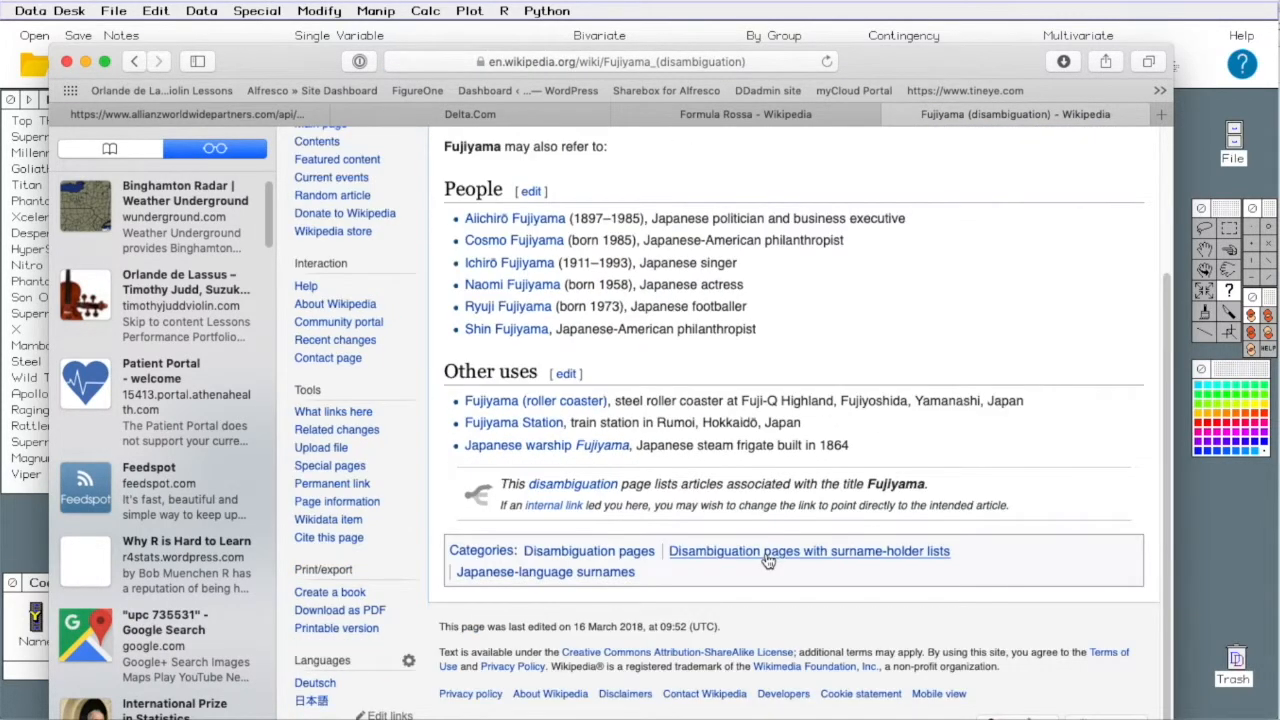
pyautogui.click(556, 401)
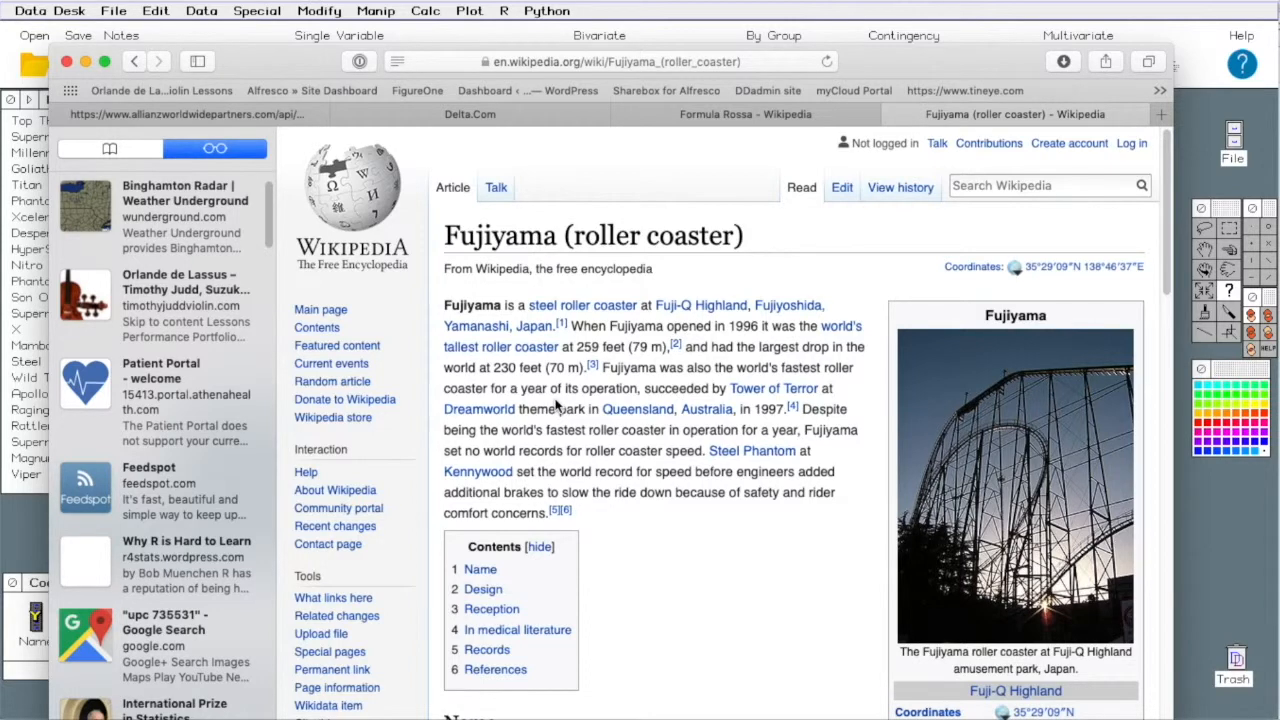
pyautogui.click(1234, 577)
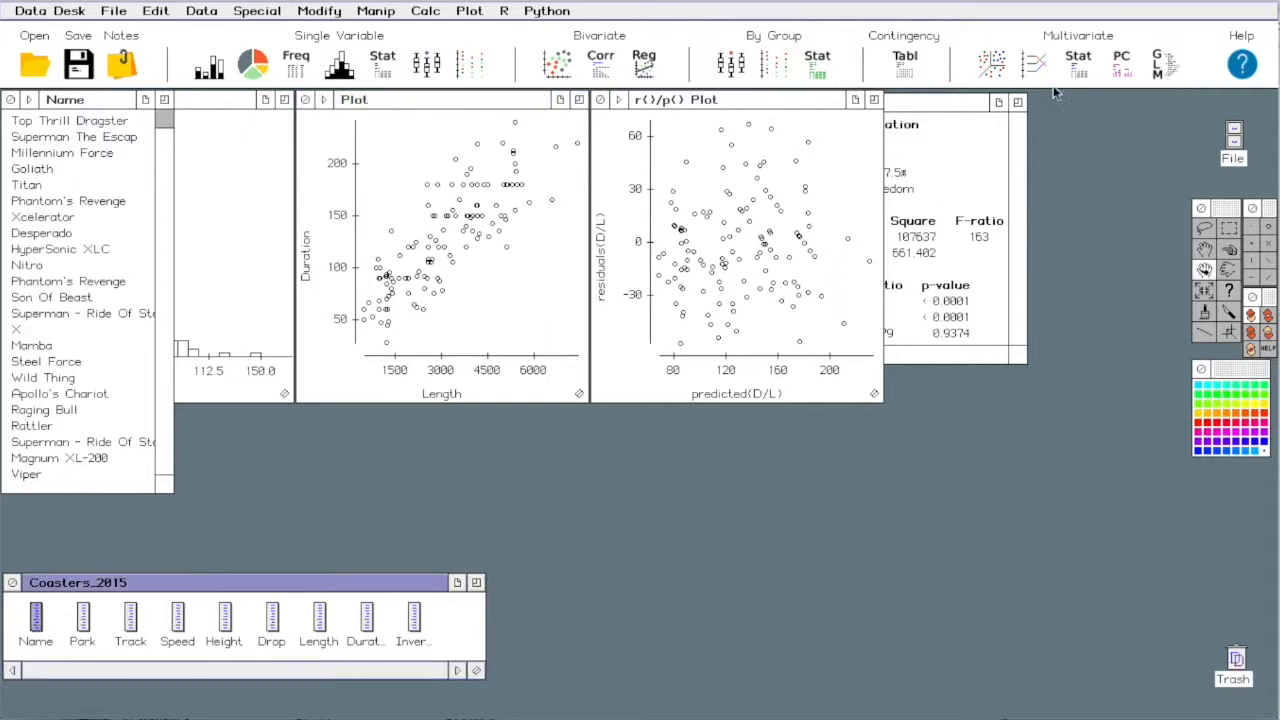
# - Create a rotating plot with Speed as y and Height as x, and add Length as the z axis
pyautogui.click(993, 66)
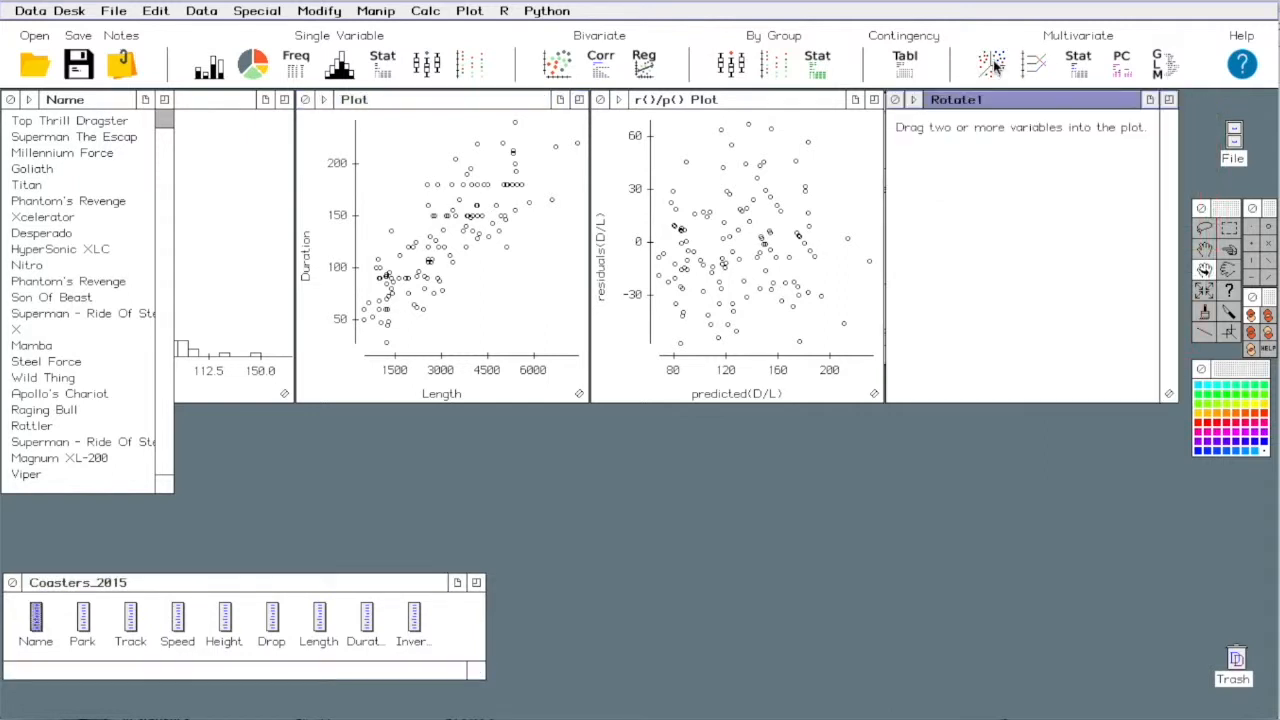
pyautogui.click(175, 612)
pyautogui.keyDown('shift'); pyautogui.click(224, 617); pyautogui.keyUp('shift')
pyautogui.moveTo(224, 617); pyautogui.dragTo(988, 336)
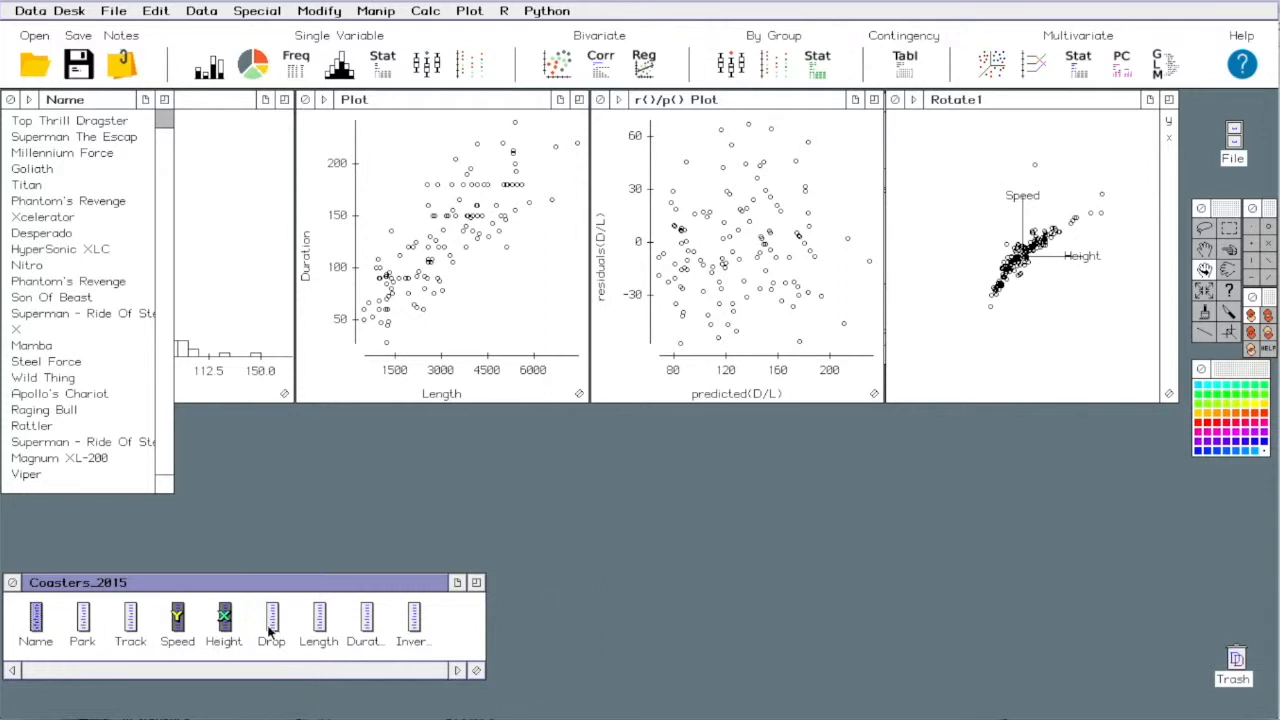
pyautogui.moveTo(318, 620)
pyautogui.mouseDown()
pyautogui.moveTo(706, 430)
pyautogui.moveTo(990, 265)
pyautogui.mouseUp()
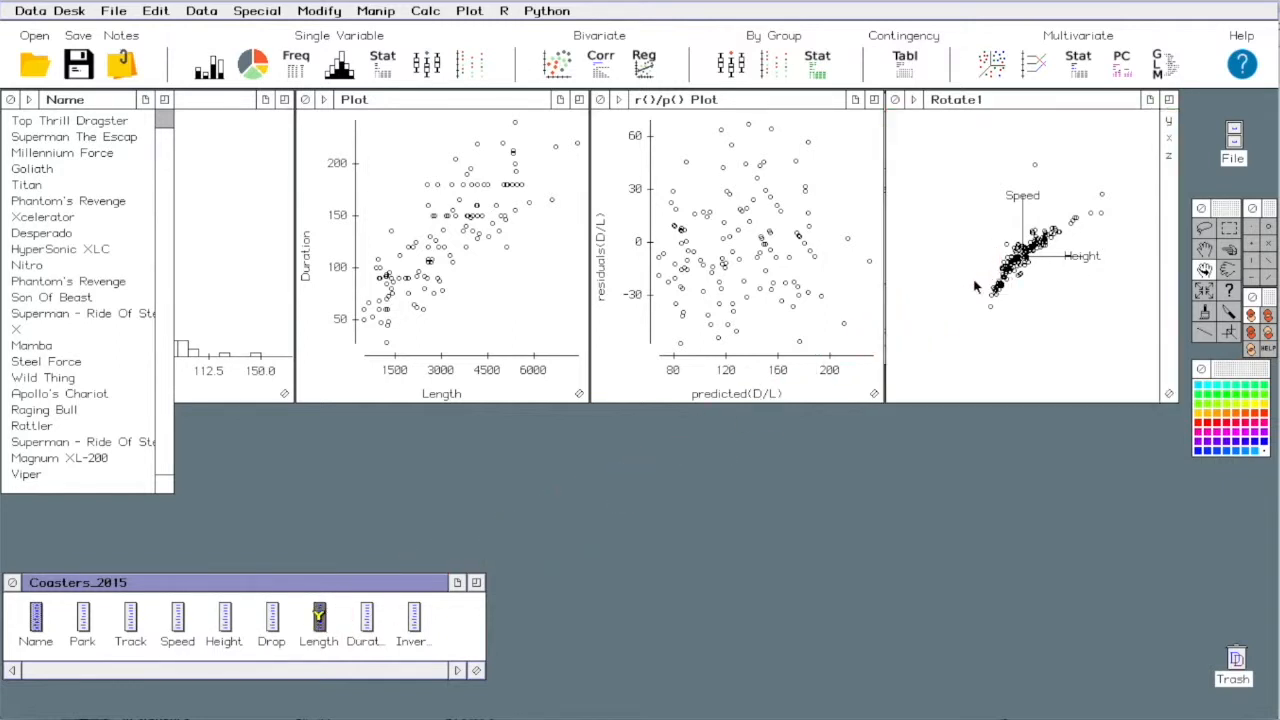
# - Rotate the Speed-Height-Length point cloud until an outlier separates from the rest, and identify that isolated uppermost point by name
pyautogui.moveTo(1000, 214); pyautogui.dragTo(1140, 302)
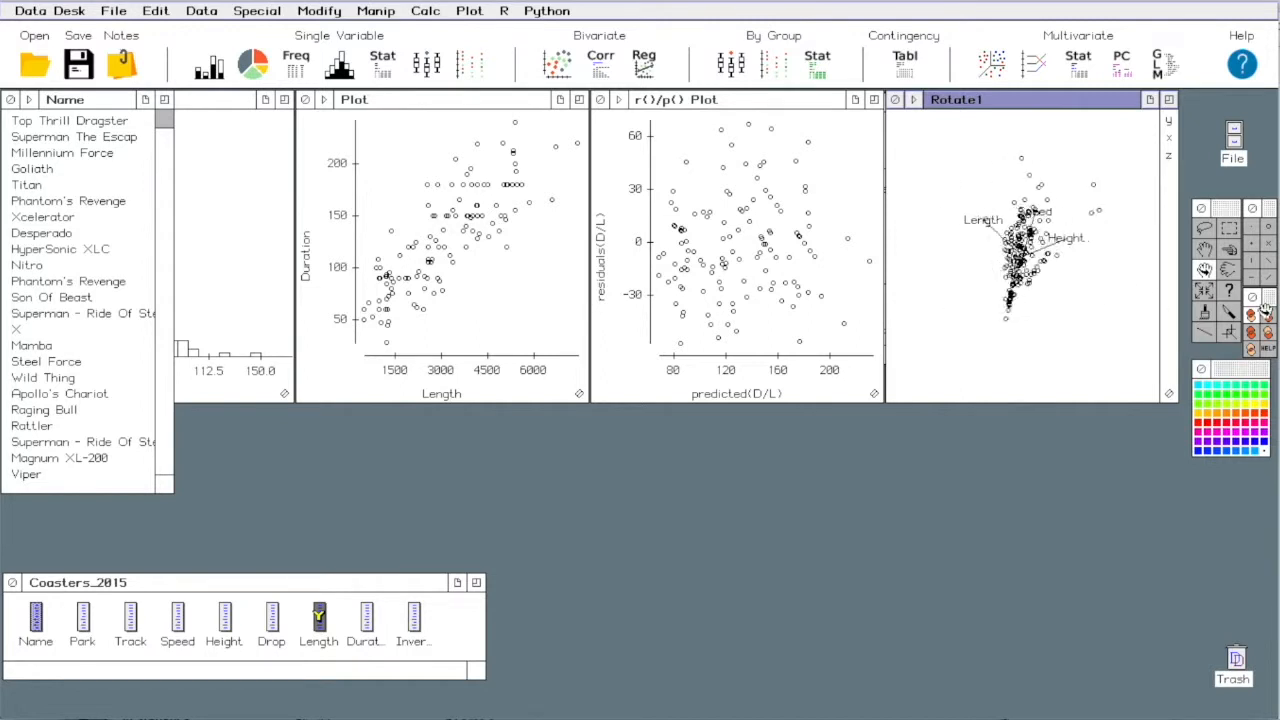
pyautogui.click(1043, 295)
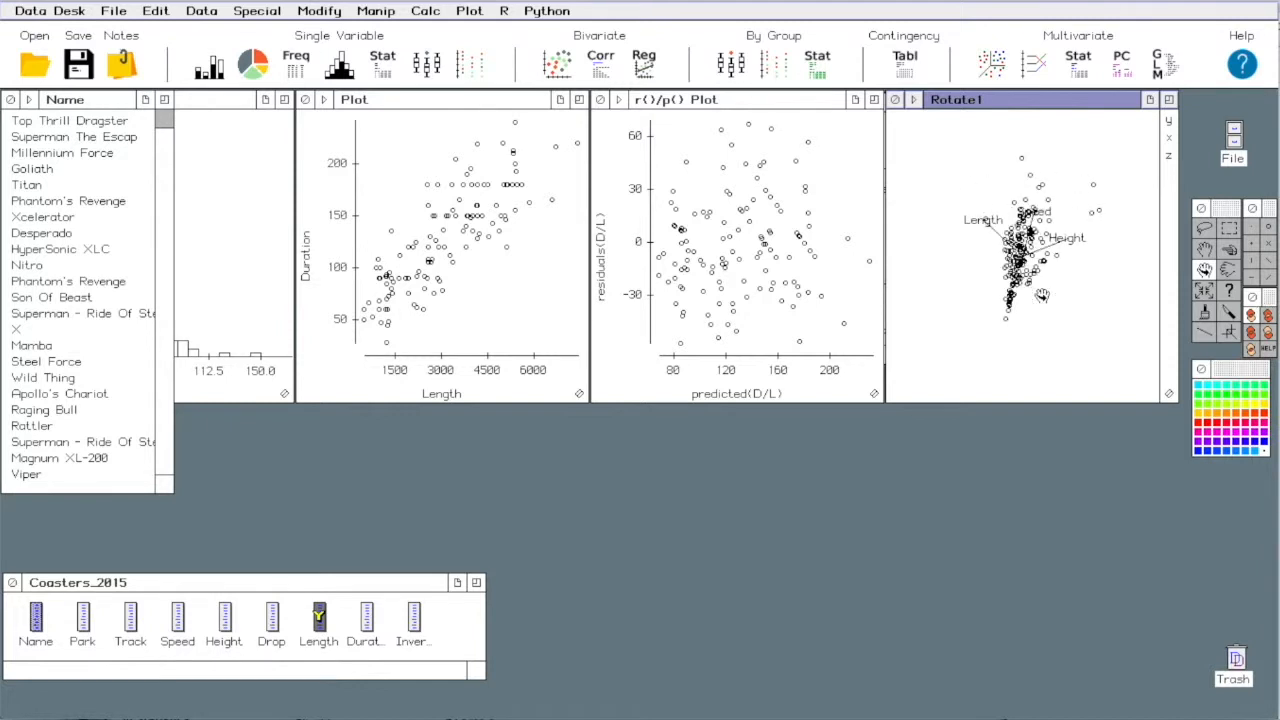
pyautogui.moveTo(1018, 306); pyautogui.dragTo(1157, 309)
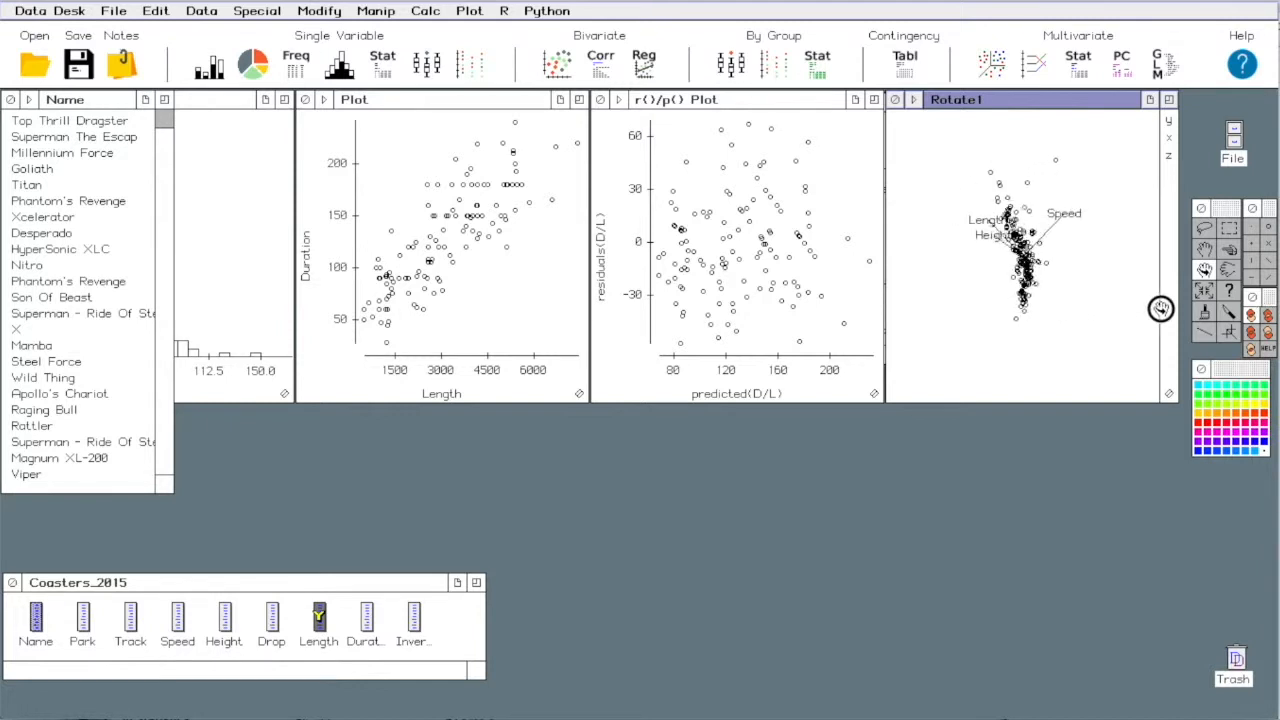
pyautogui.click(1230, 290)
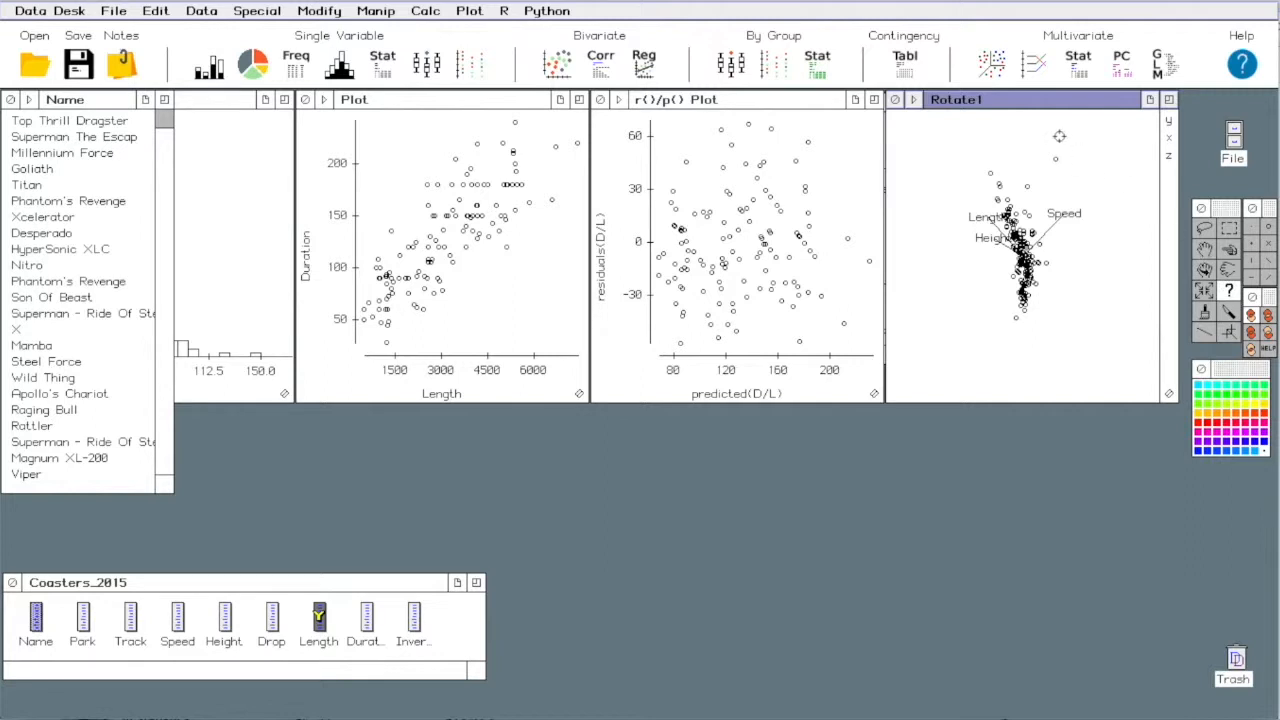
pyautogui.click(1058, 159)
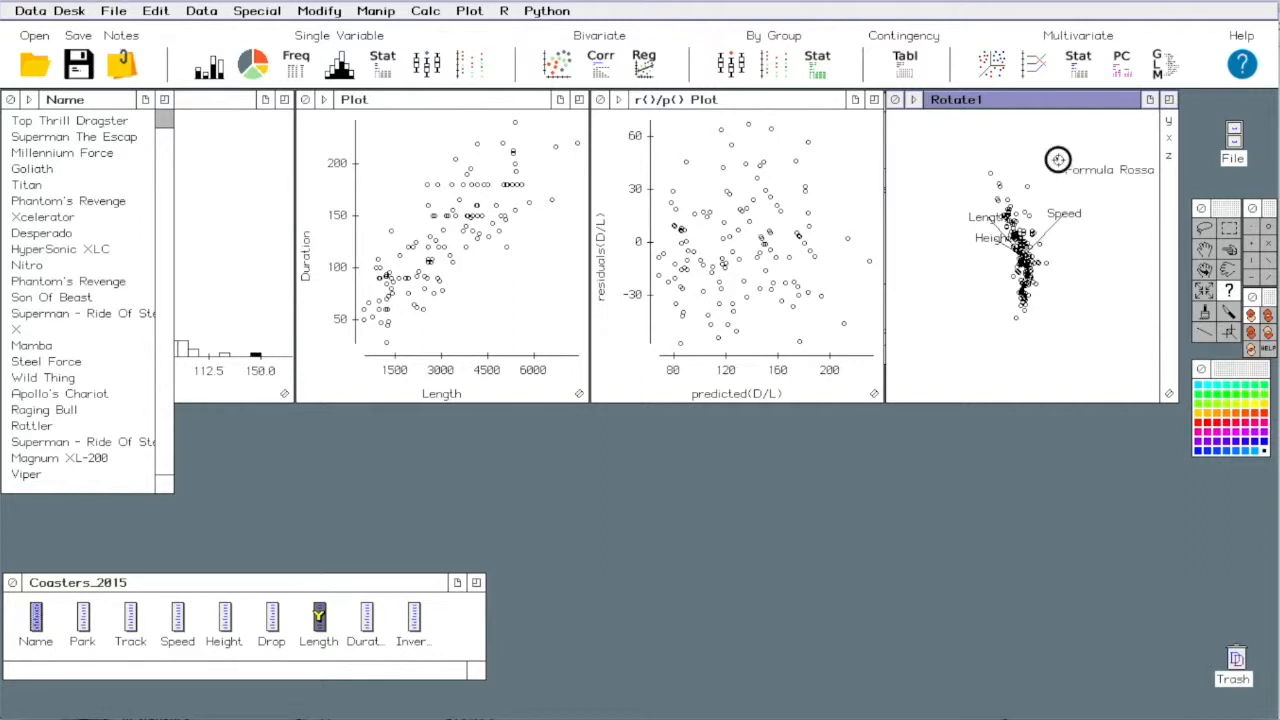